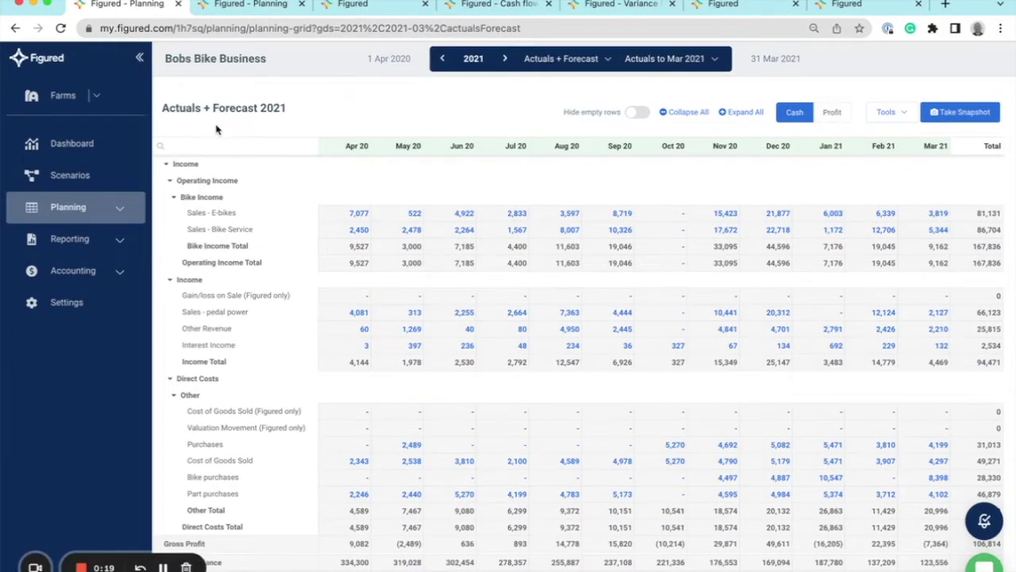
Switch to the planning grid for Actuals + Forecast 2022 and check its year and actuals-to period selectors
left_click(119, 217)
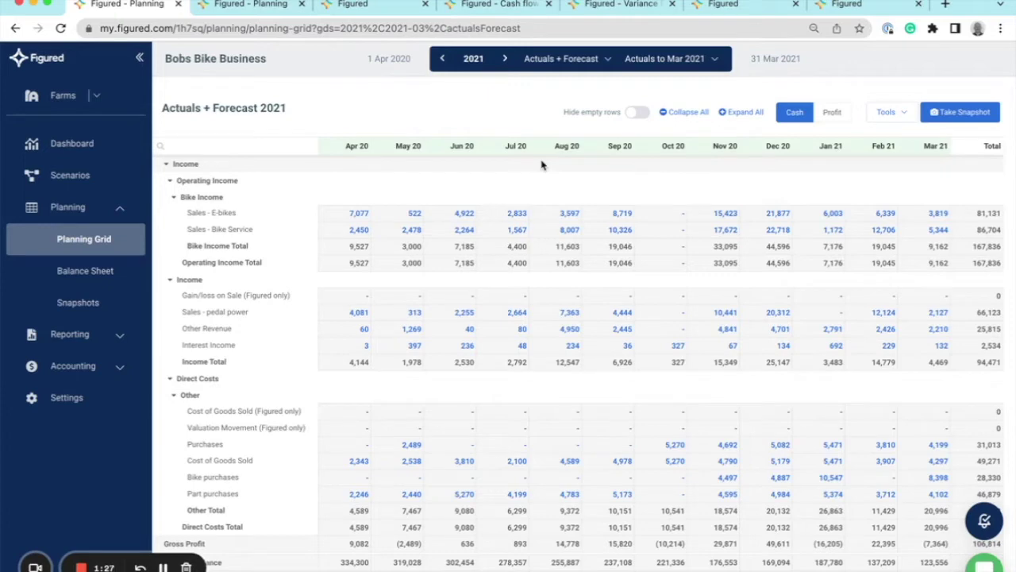
left_click(239, 5)
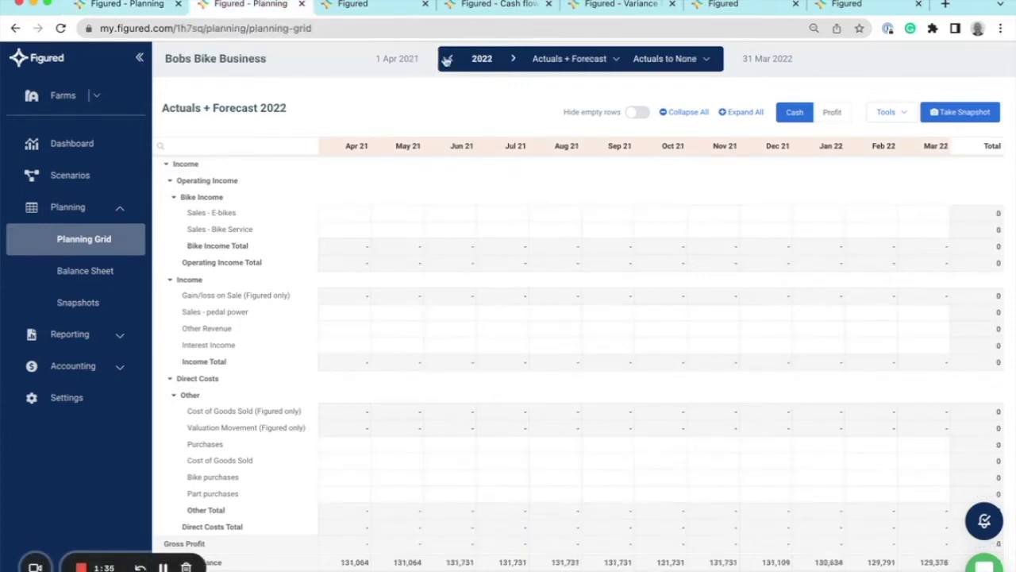
left_click(481, 61)
left_click(481, 63)
left_click(667, 63)
left_click(687, 66)
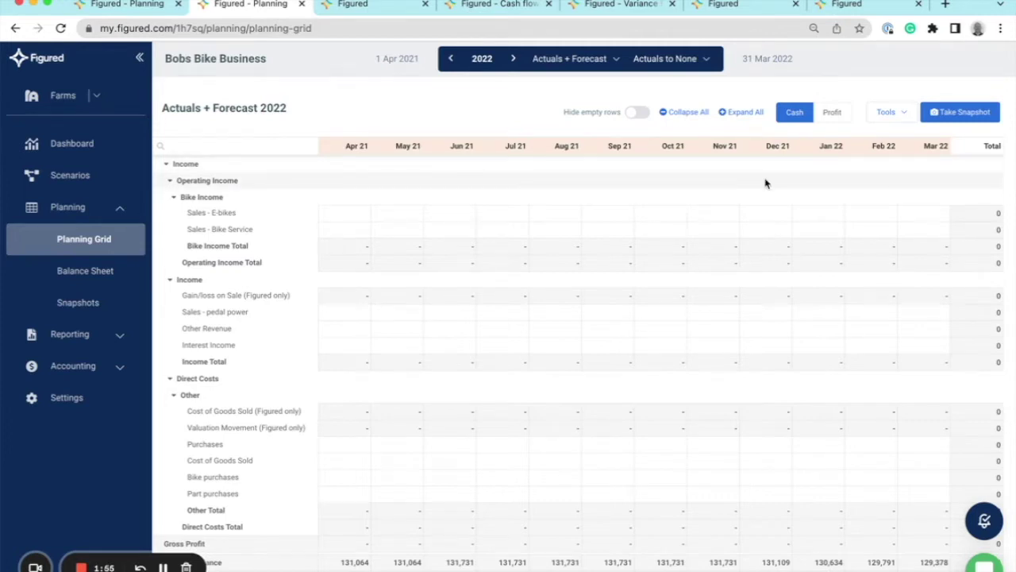
Import last year's 2021 actuals into the planning grid as the 2022 plan
left_click(893, 112)
left_click(843, 170)
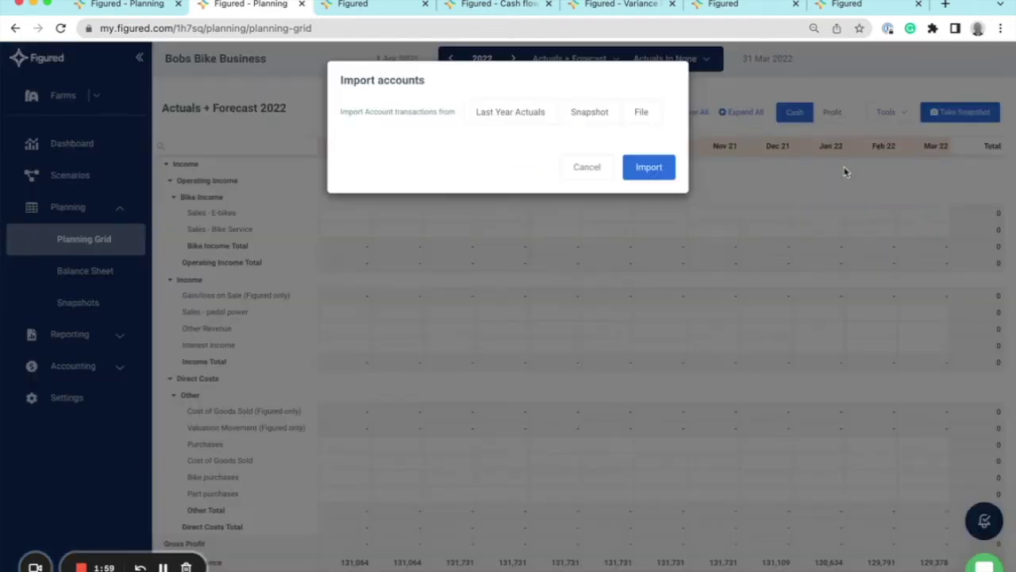
left_click(503, 118)
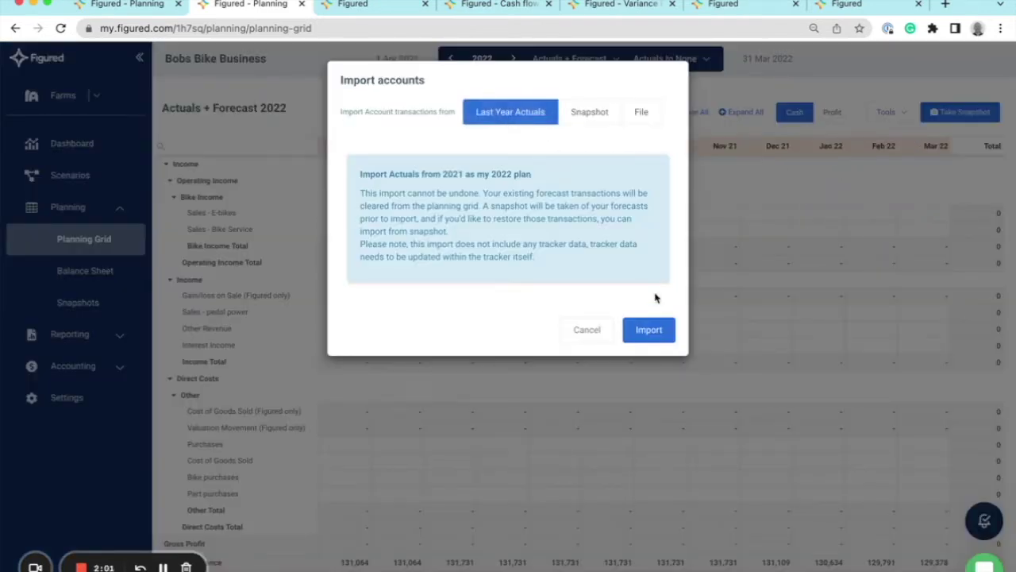
left_click(651, 335)
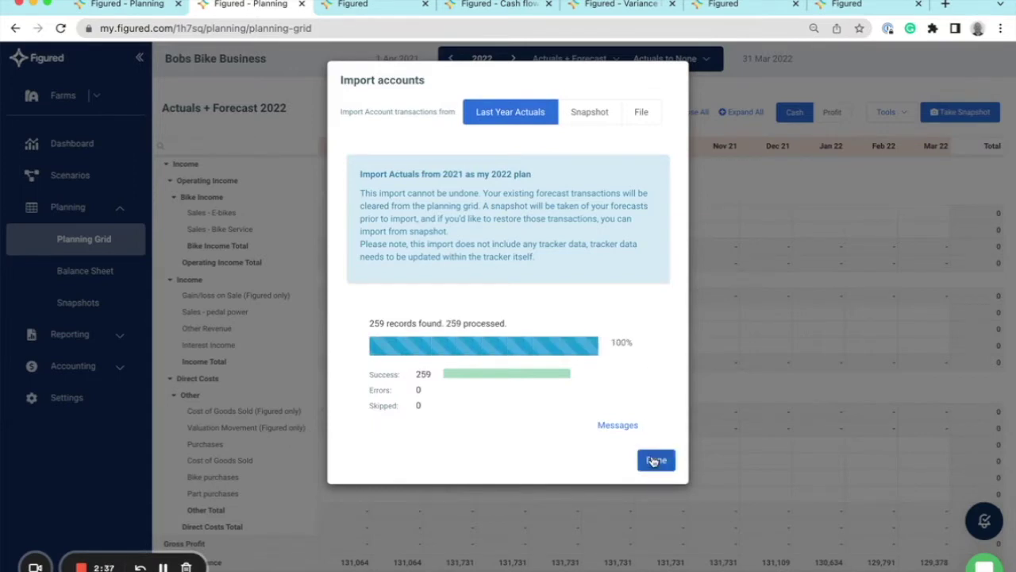
left_click(654, 460)
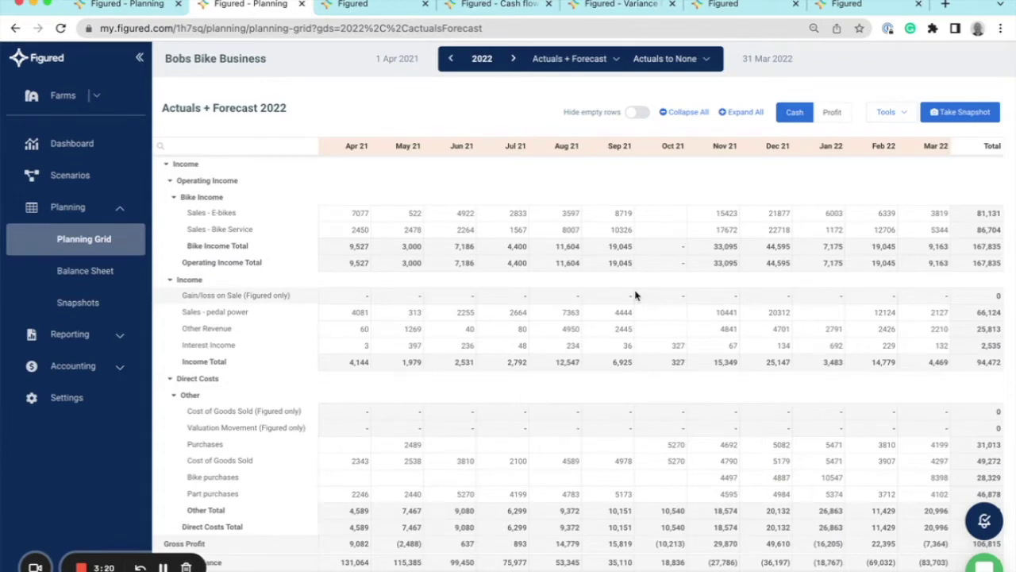
left_click(901, 114)
left_click(876, 194)
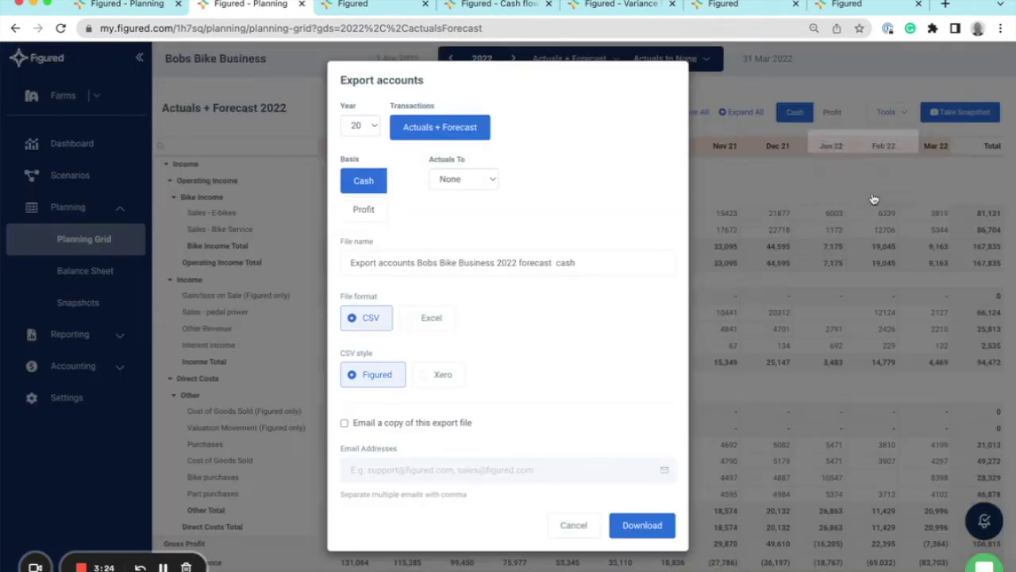
left_click(368, 127)
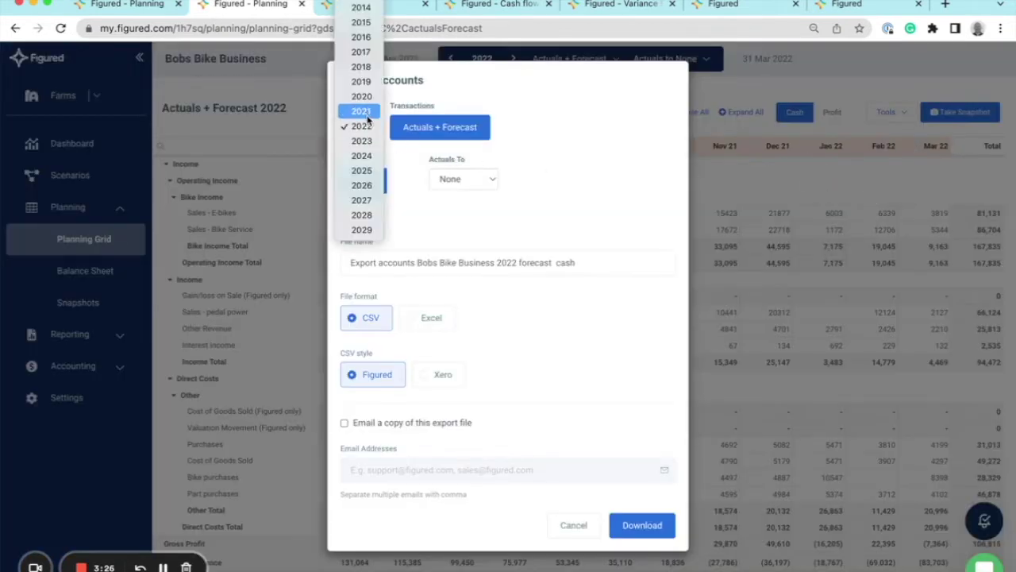
left_click(369, 110)
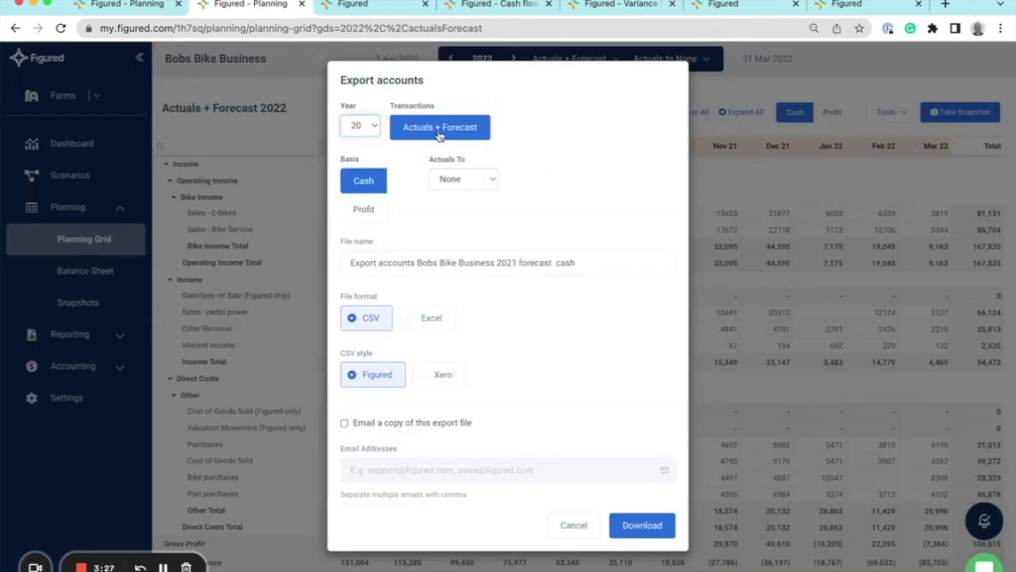
left_click(481, 185)
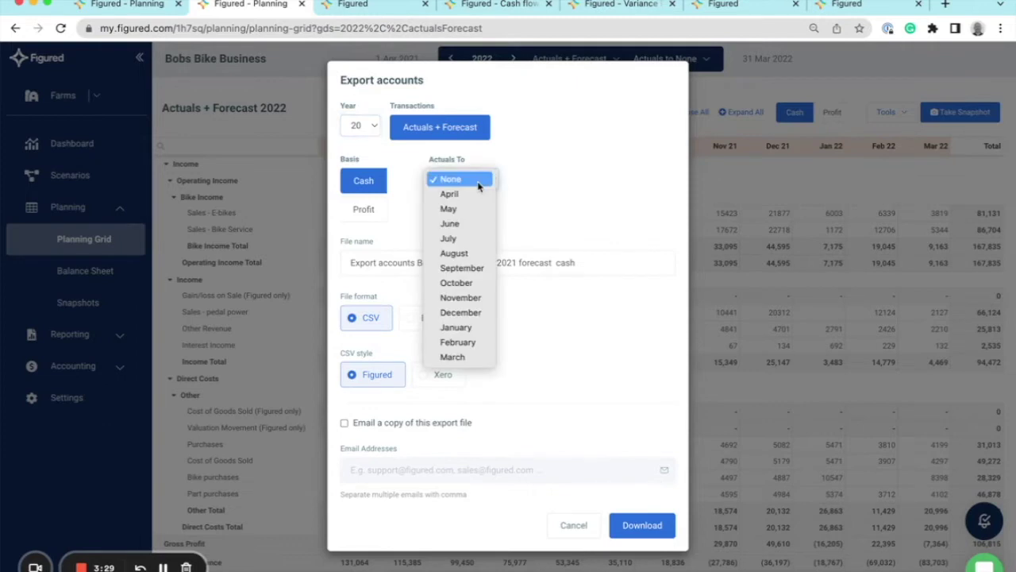
left_click(476, 328)
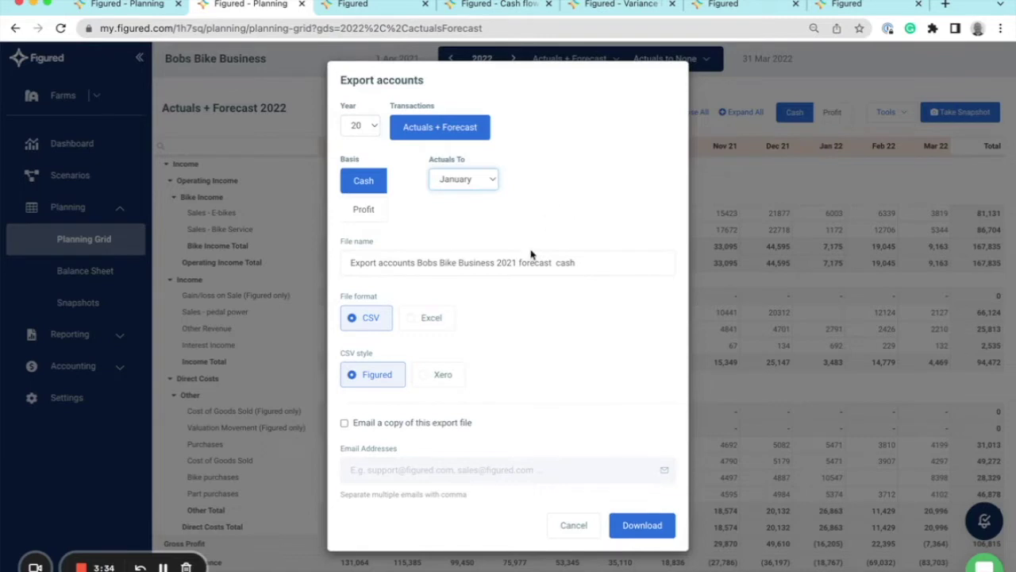
left_click(581, 527)
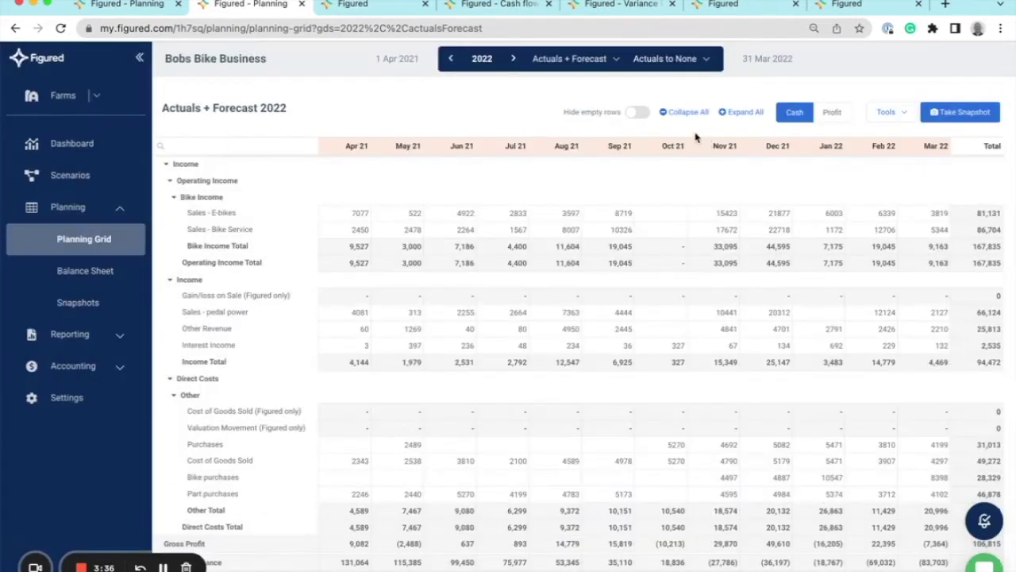
Enter 1000*2 as the Apr 21 forecast for Entertainment under Operating Expenses
scroll(582, 216, "down", 4)
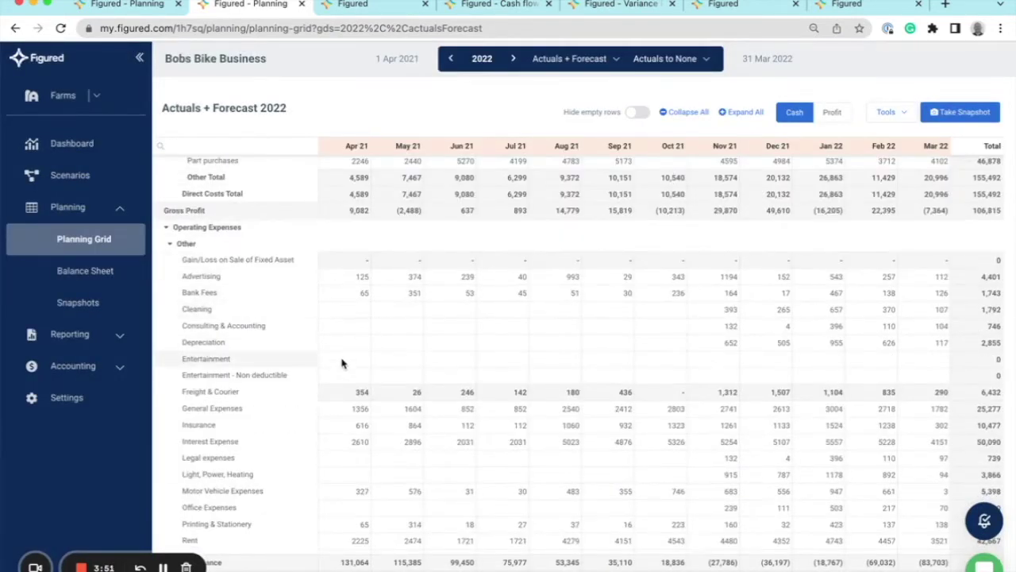
left_click(341, 359)
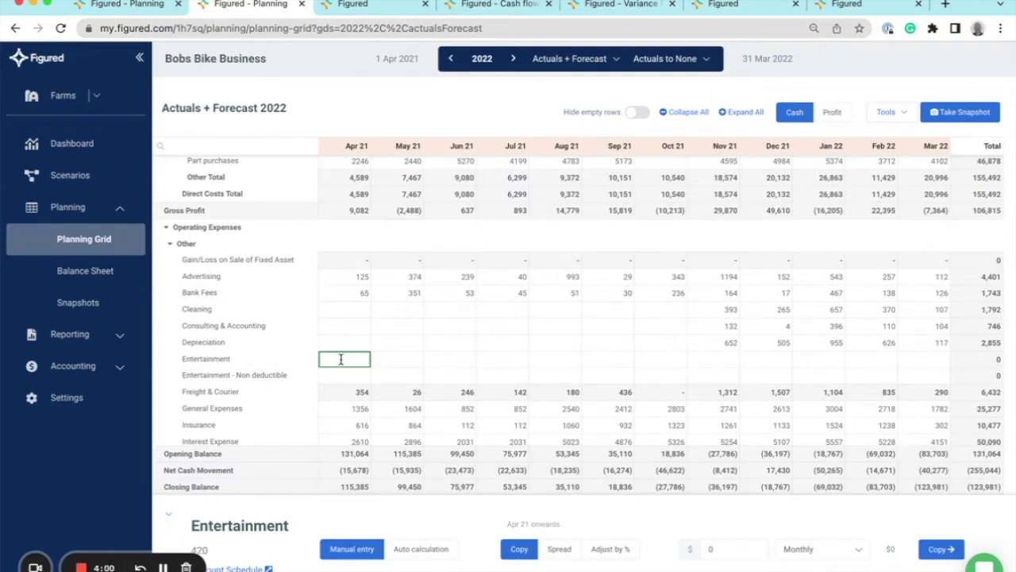
type("1000*2")
key("Return")
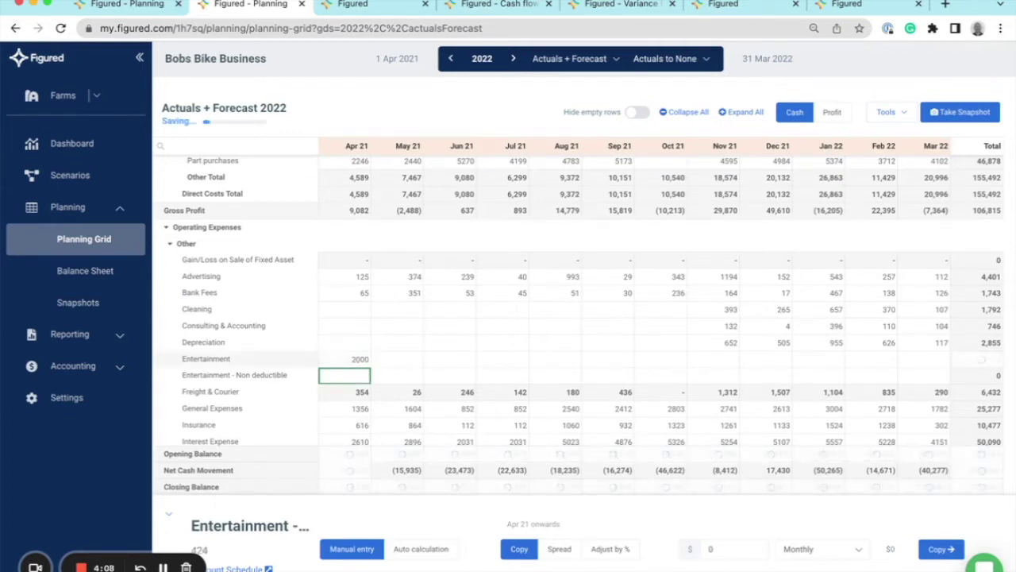
Review the Copy and Spread frequency options for the Apr 21 Entertainment amount
left_click(367, 356)
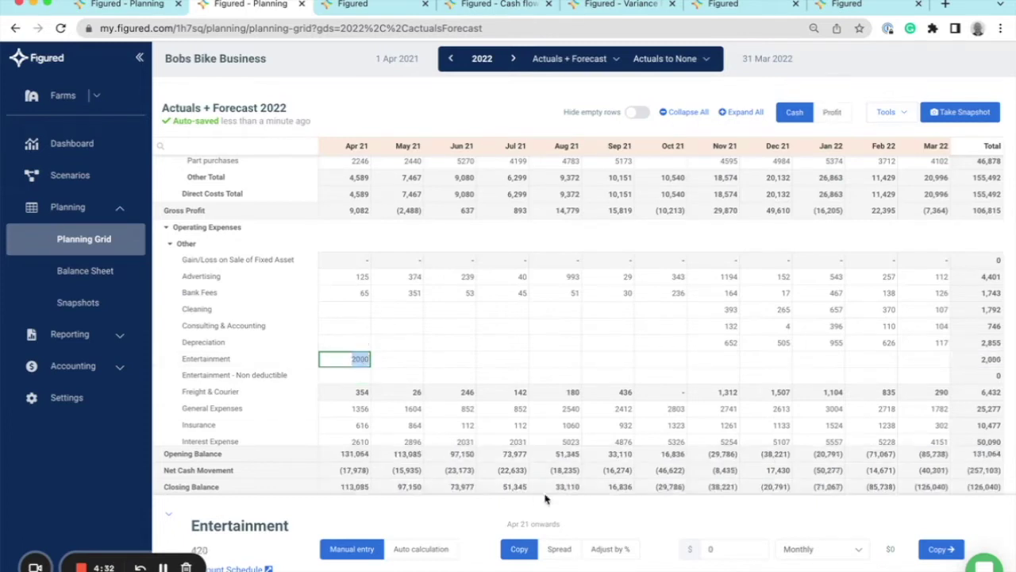
left_click(528, 551)
left_click(717, 548)
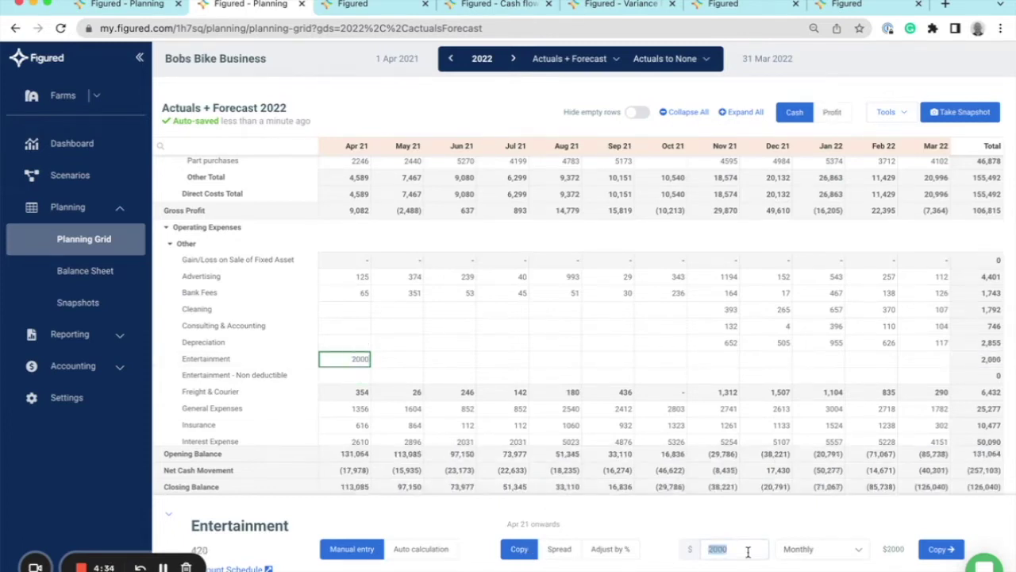
left_click(834, 550)
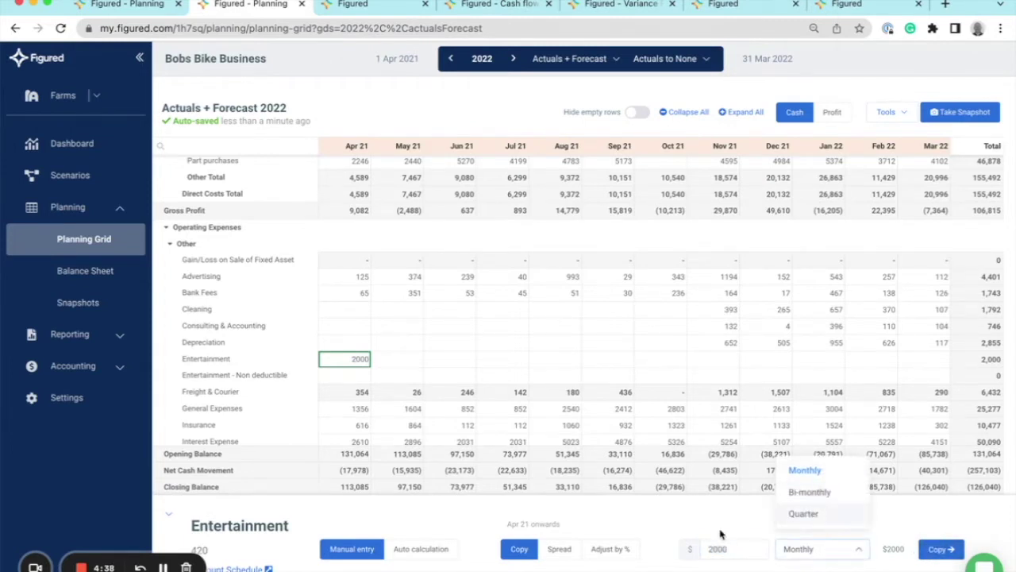
left_click(561, 550)
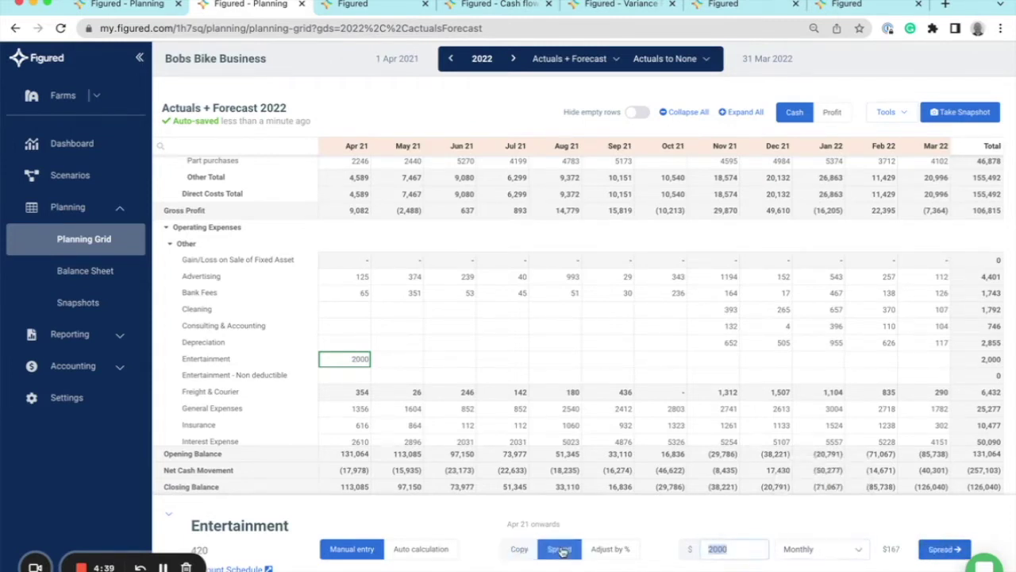
left_click(836, 550)
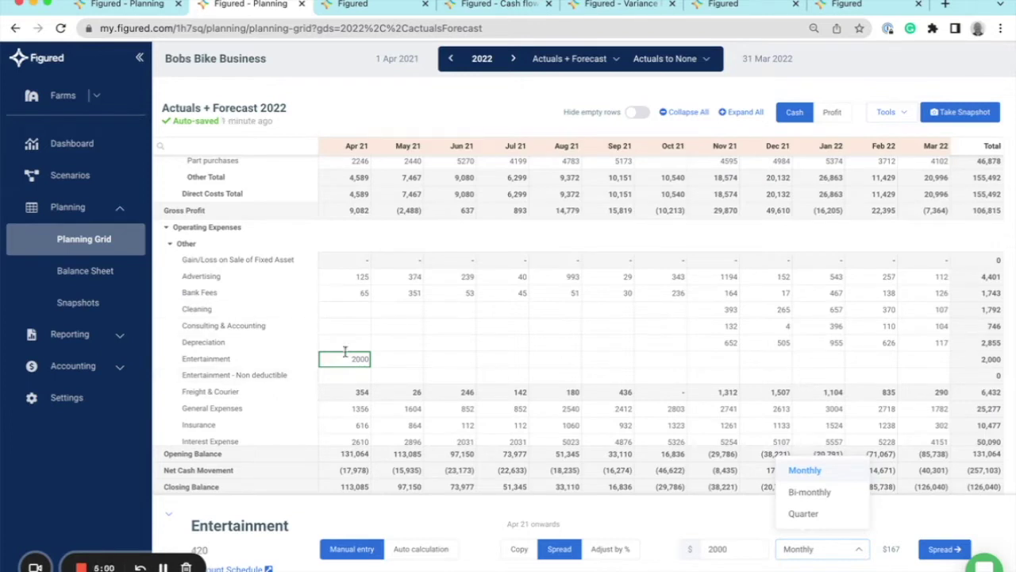
Configure Advertising from Apr 21 onwards to Spread along a Curve based on 2021 Actuals
left_click(345, 276)
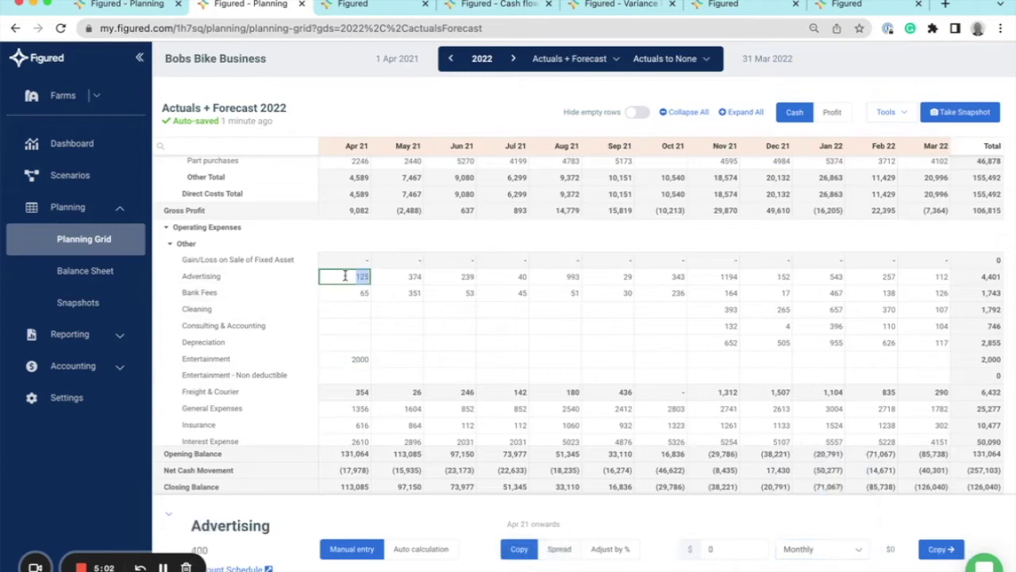
left_click(560, 554)
left_click(854, 554)
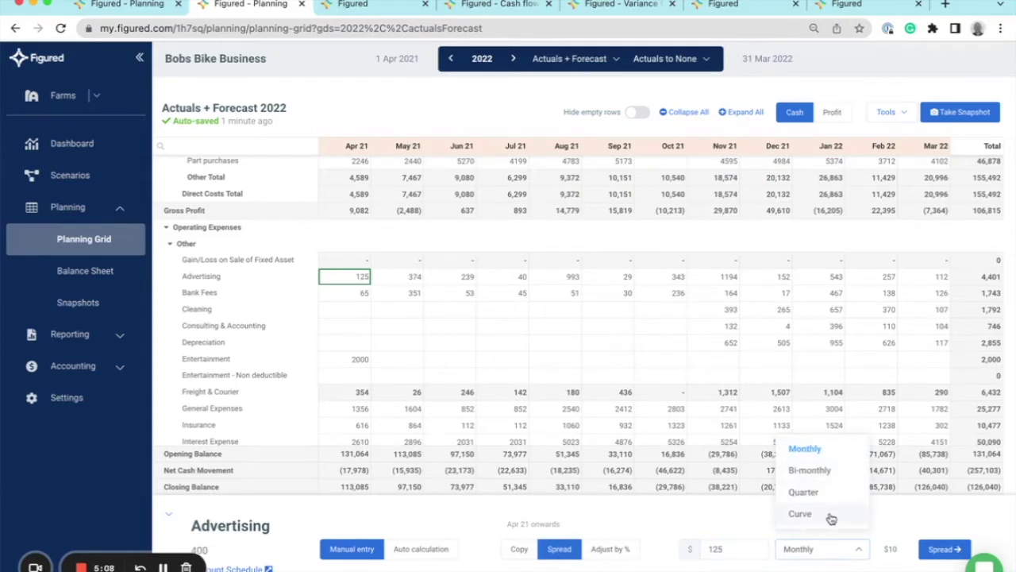
left_click(831, 518)
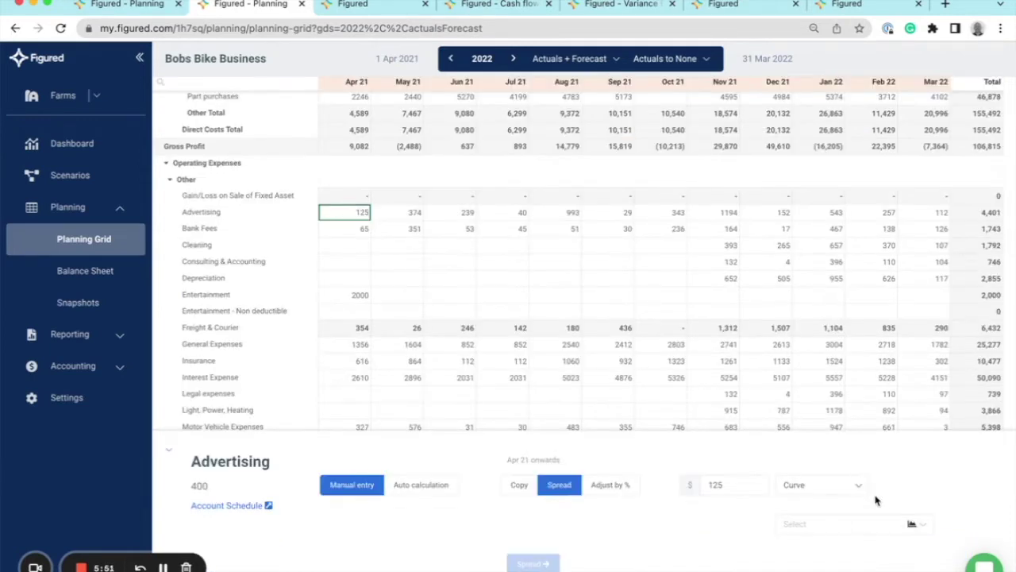
left_click(881, 527)
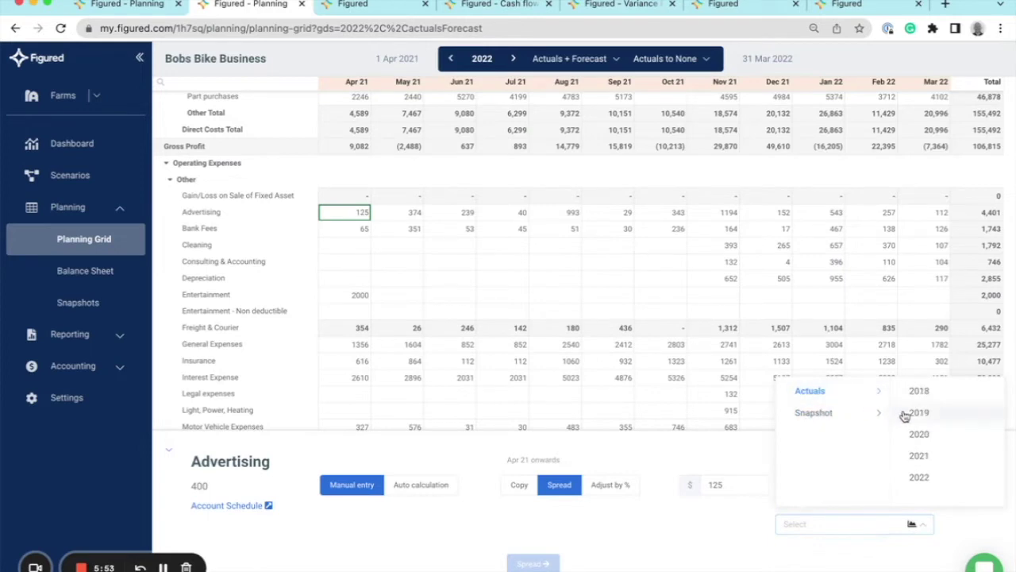
mouse_move(850, 416)
mouse_move(845, 396)
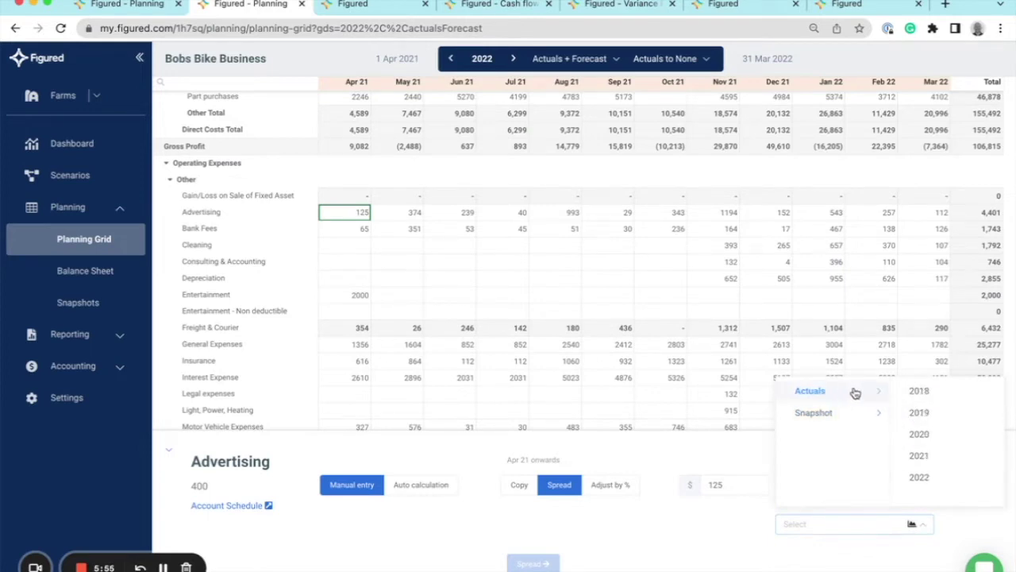
left_click(937, 462)
Set the Advertising spread amount to 7000 and apply it across the year
double_click(736, 486)
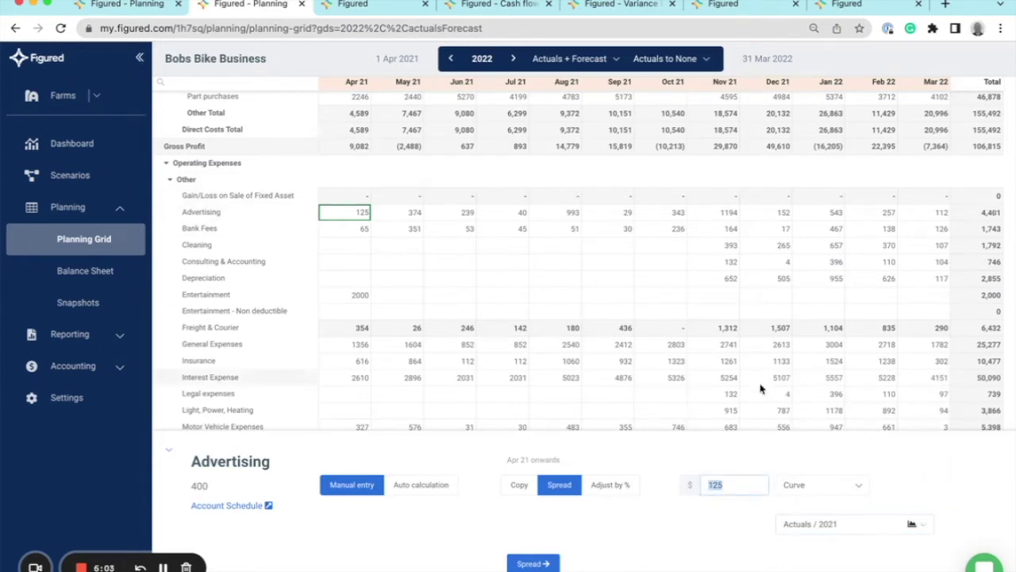
left_click(739, 485)
double_click(739, 485)
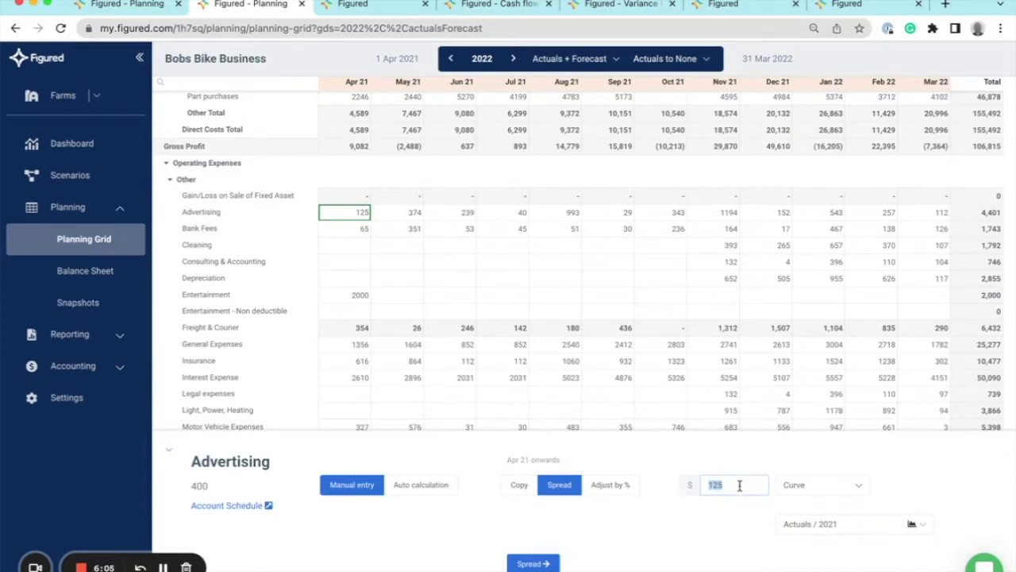
type("7000")
left_click(533, 563)
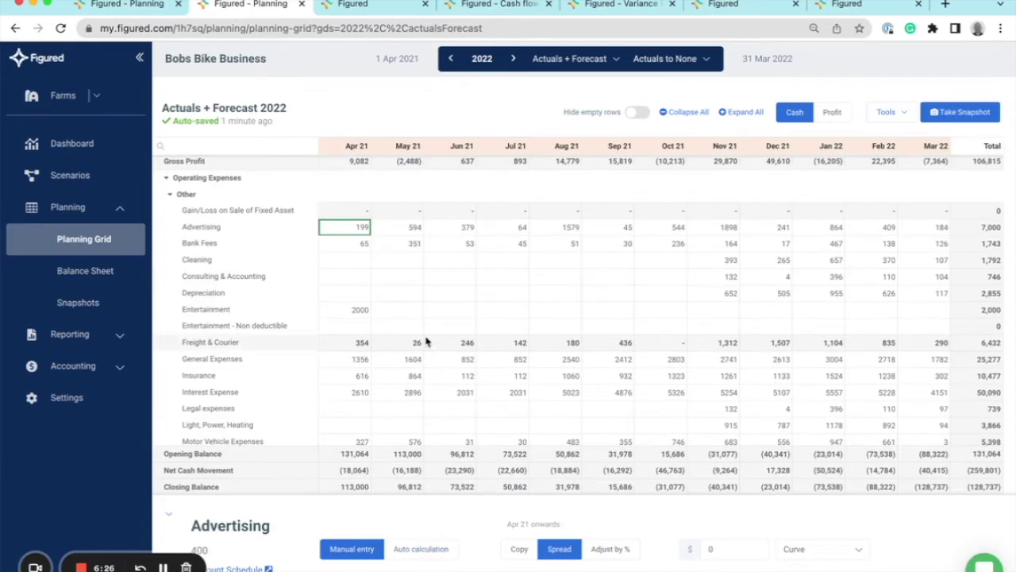
Switch Cost of Goods Sold to auto calculation linked to Sales - E-bikes, Sales - pedal power and Sales - Bike Service
scroll(411, 286, "up", 5)
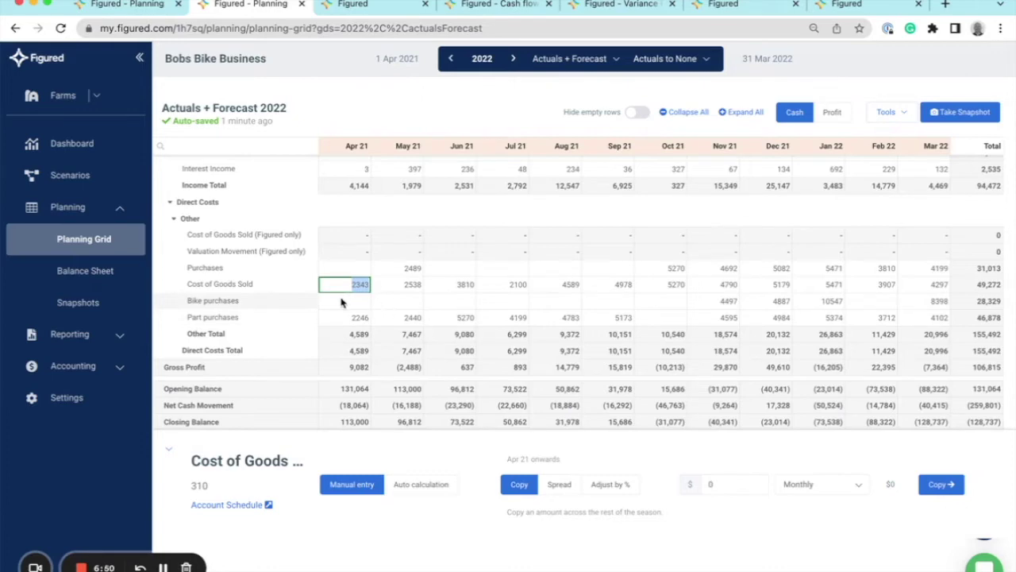
left_click(439, 484)
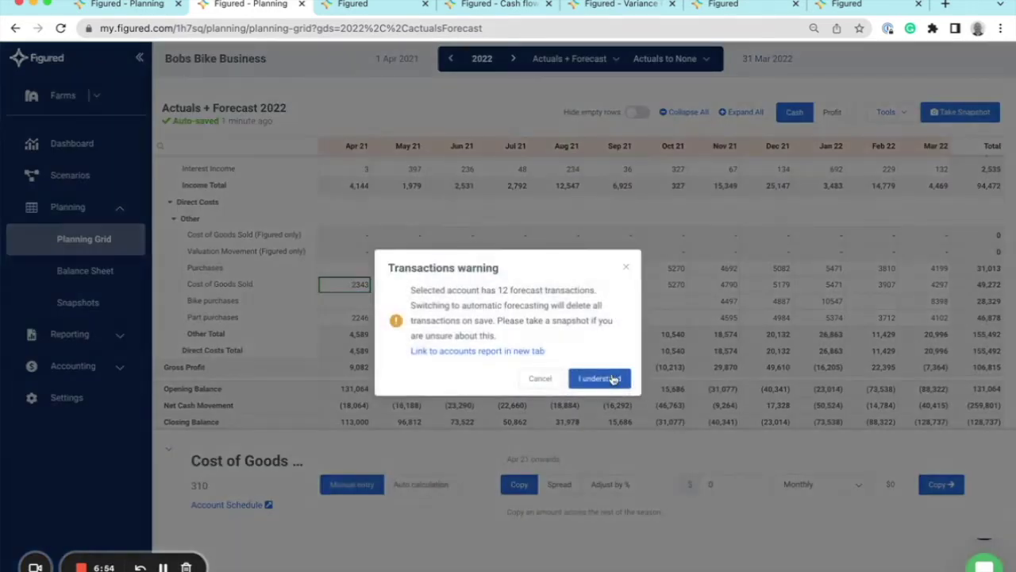
left_click(603, 379)
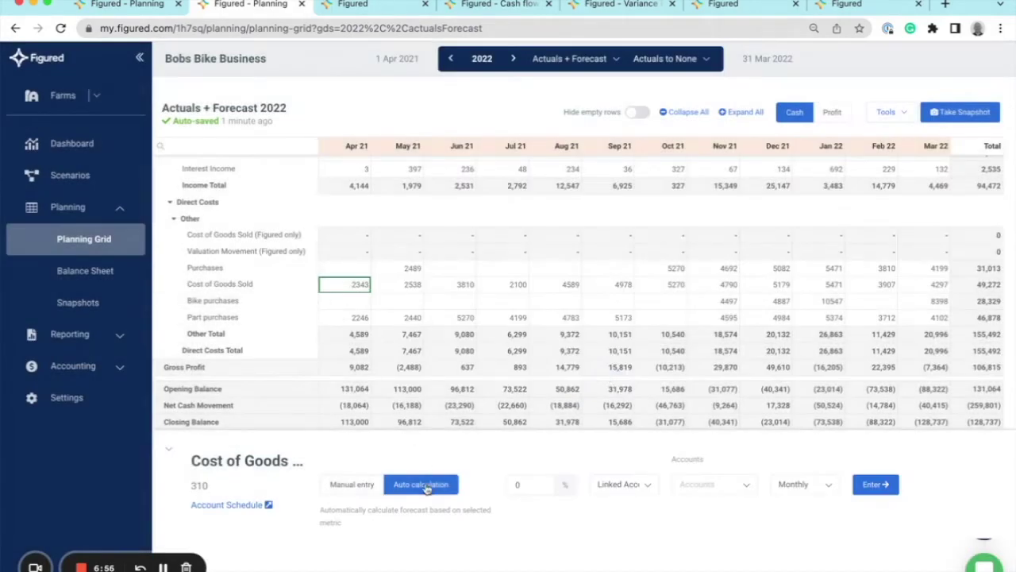
left_click(729, 482)
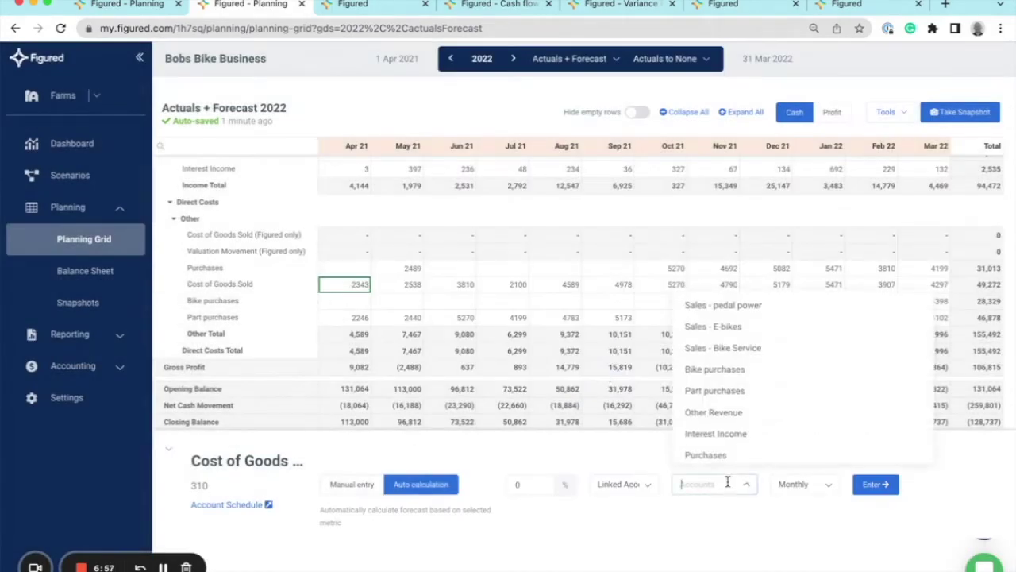
left_click(731, 327)
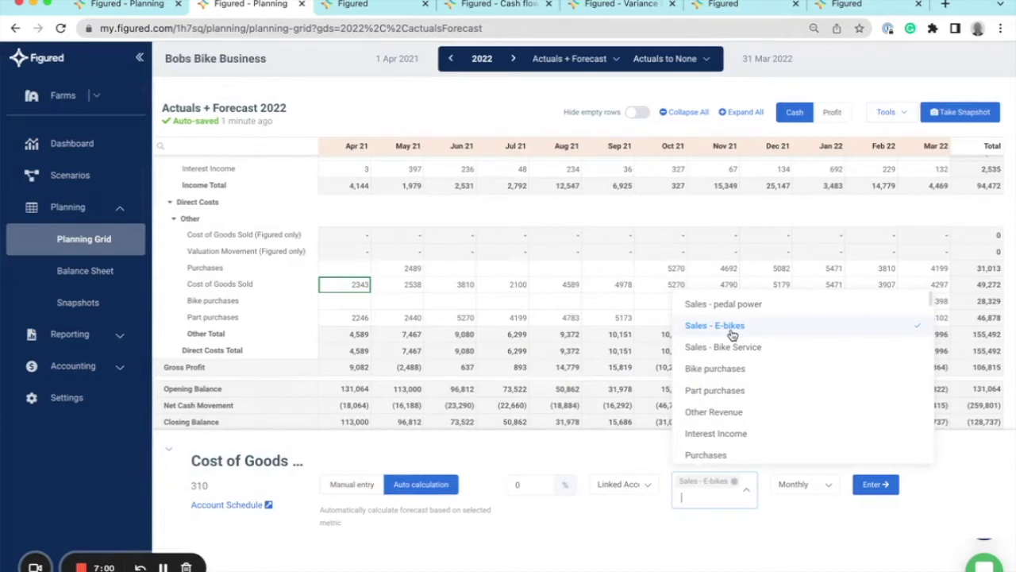
left_click(721, 308)
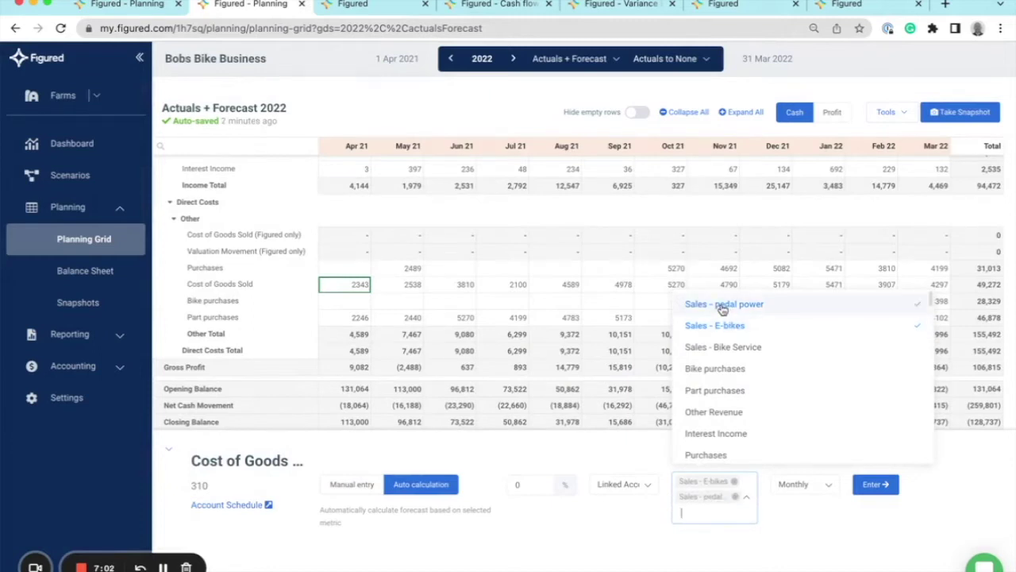
left_click(729, 348)
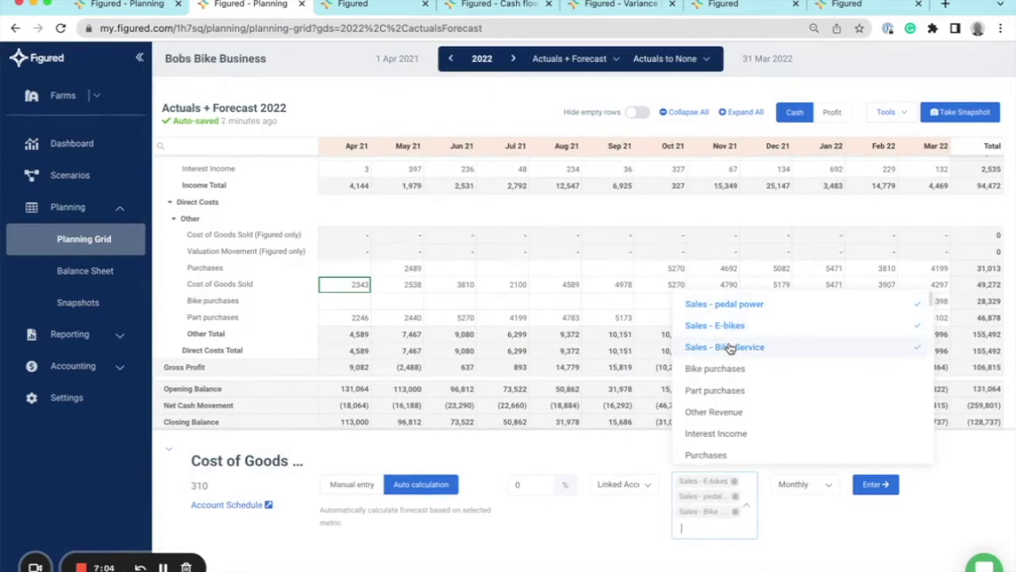
Set the Cost of Goods Sold auto calculation to 50% of the linked accounts, monthly, and apply it
left_click(544, 483)
type("50")
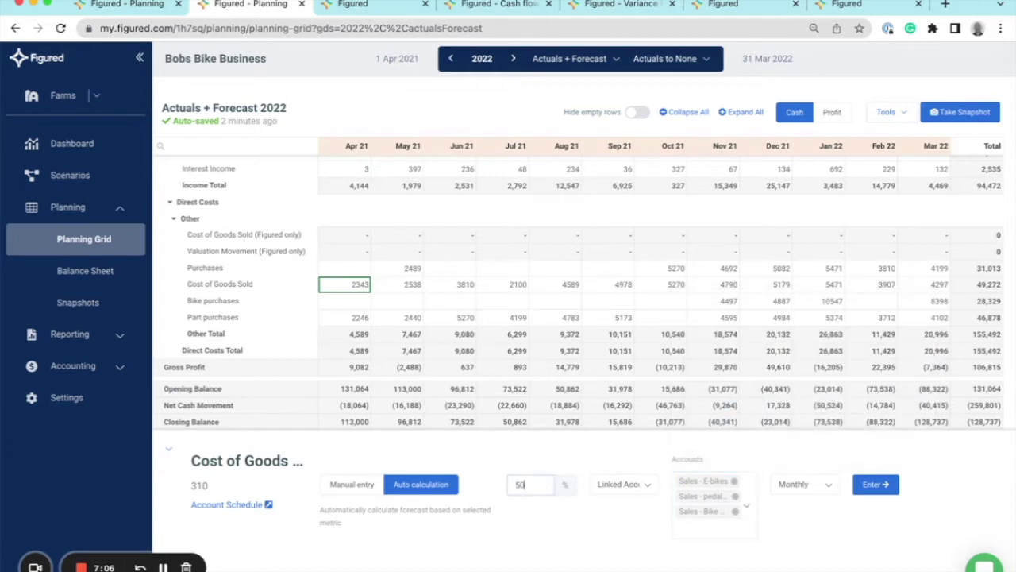
left_click(827, 486)
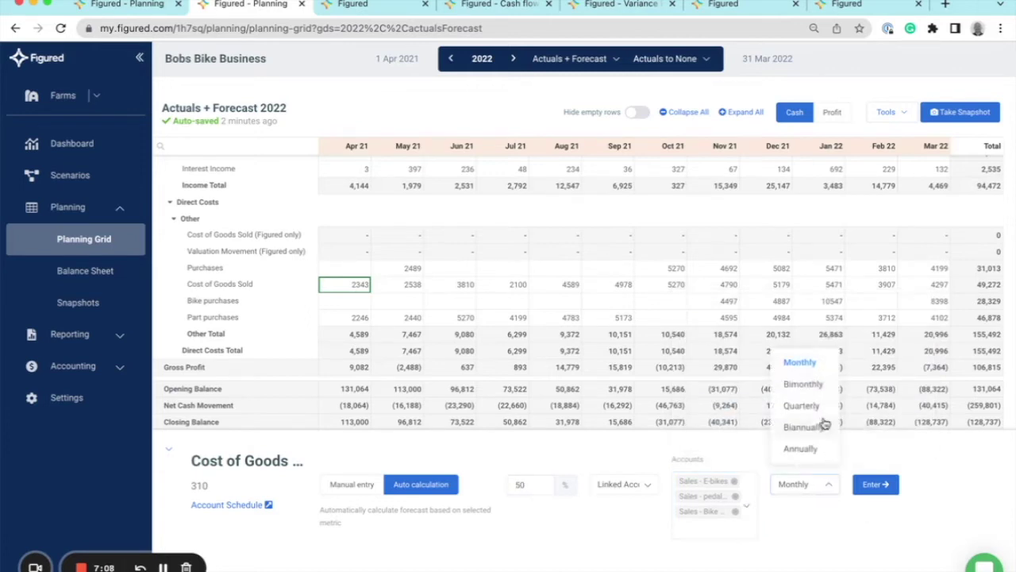
left_click(873, 483)
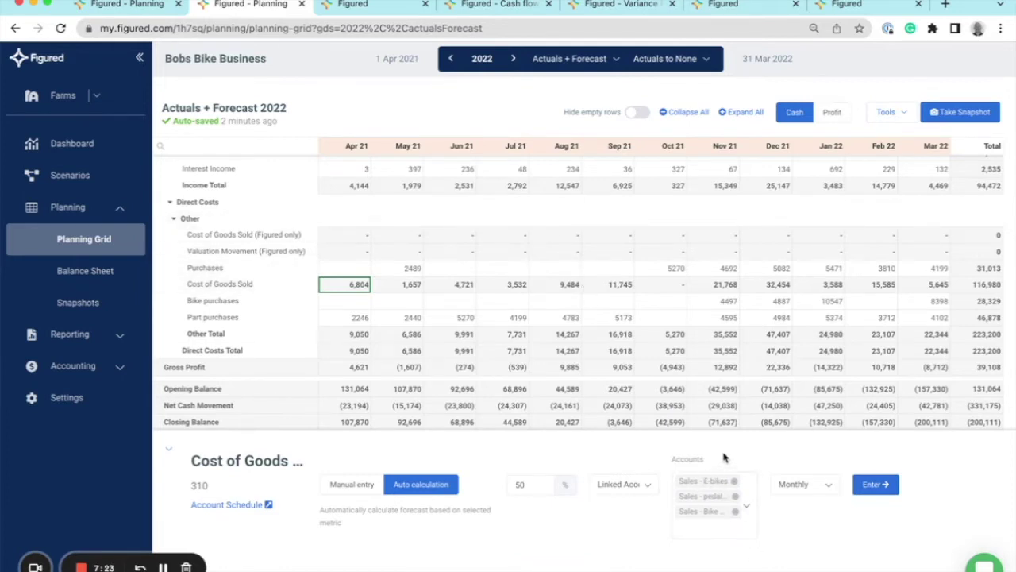
Search the planning grid for wages and open the Wages Payable - Payroll account schedule in a new tab
left_click(223, 146)
type("wages")
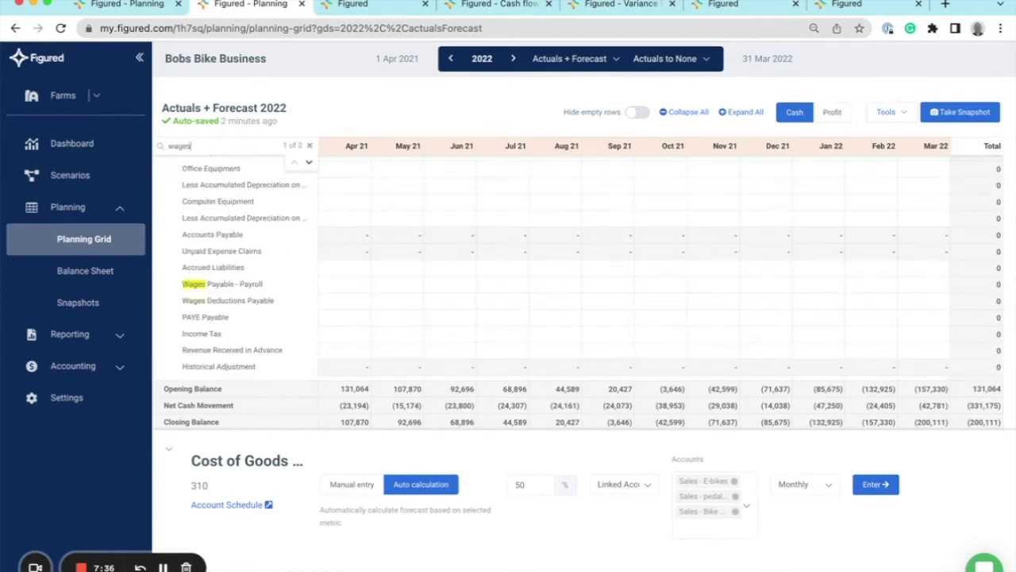
left_click(222, 284)
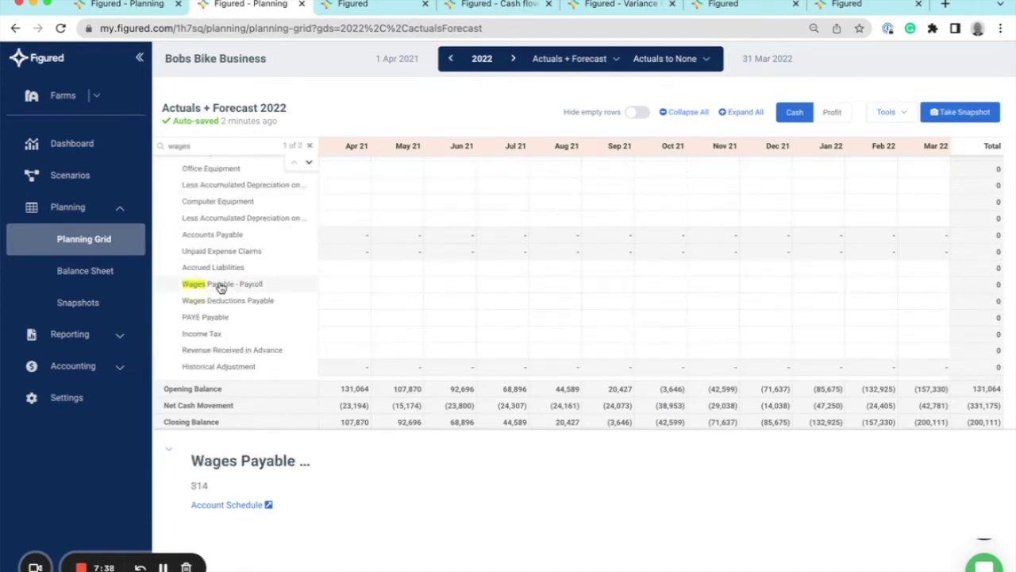
right_click(235, 511)
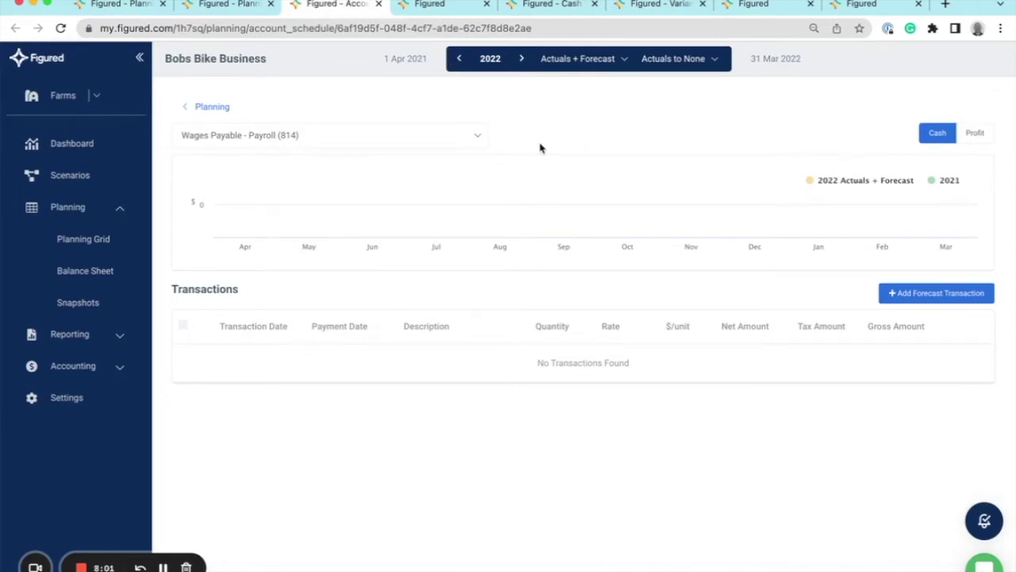
left_click(236, 14)
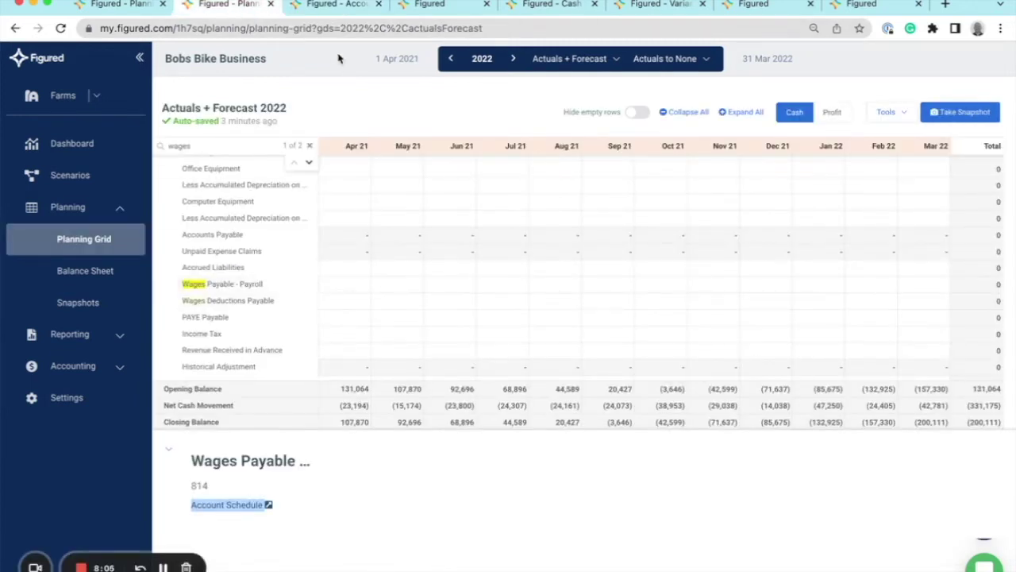
left_click(329, 8)
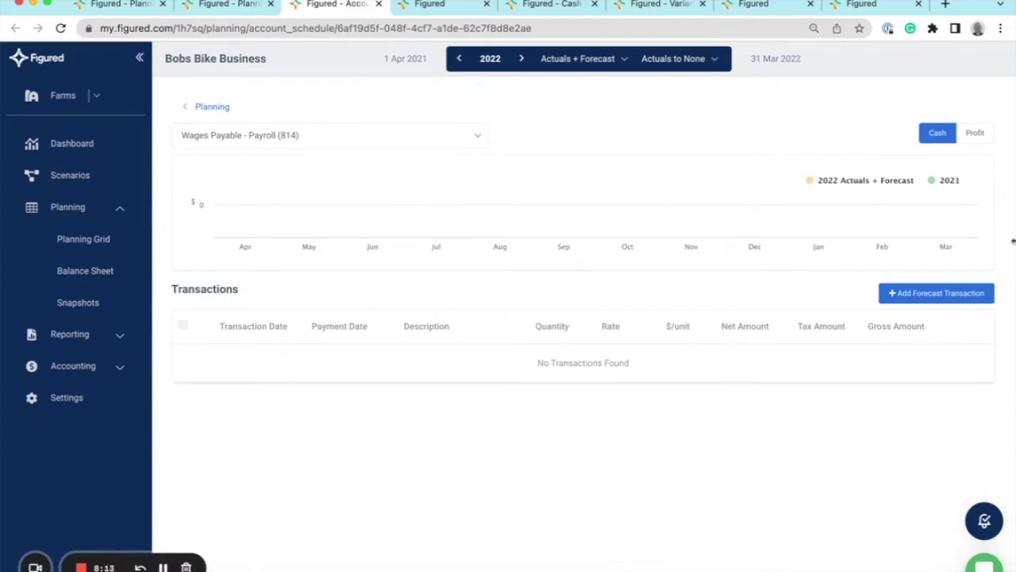
Start a forecast transaction for Wages Payable - Payroll and review its tax treatment and tax rate options
left_click(919, 297)
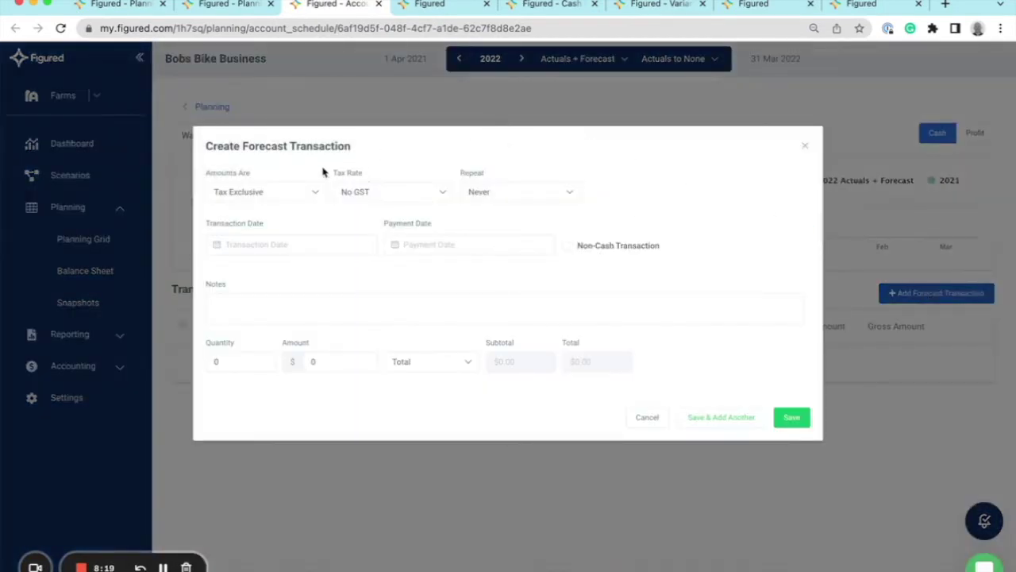
left_click(300, 196)
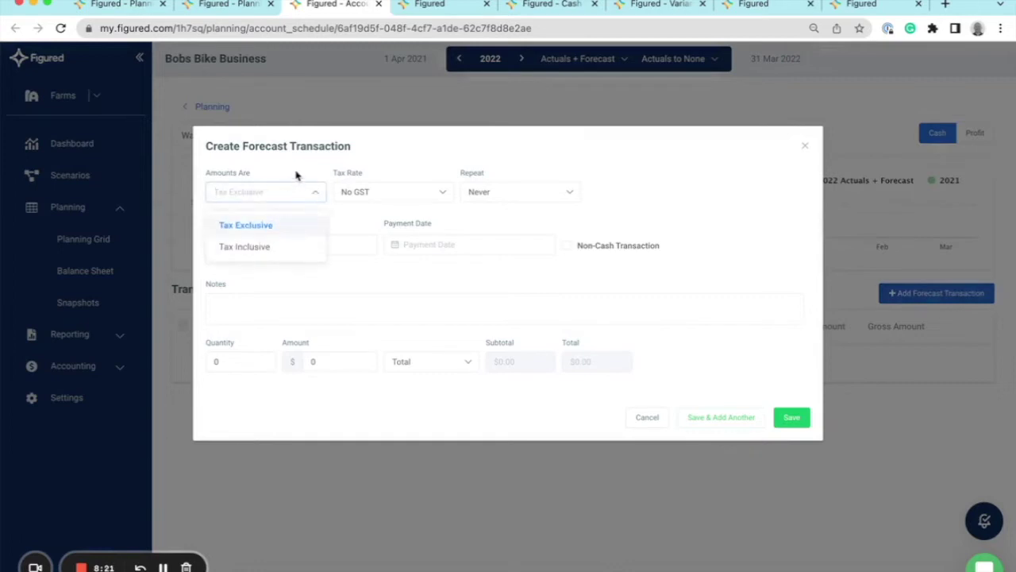
left_click(294, 172)
left_click(374, 193)
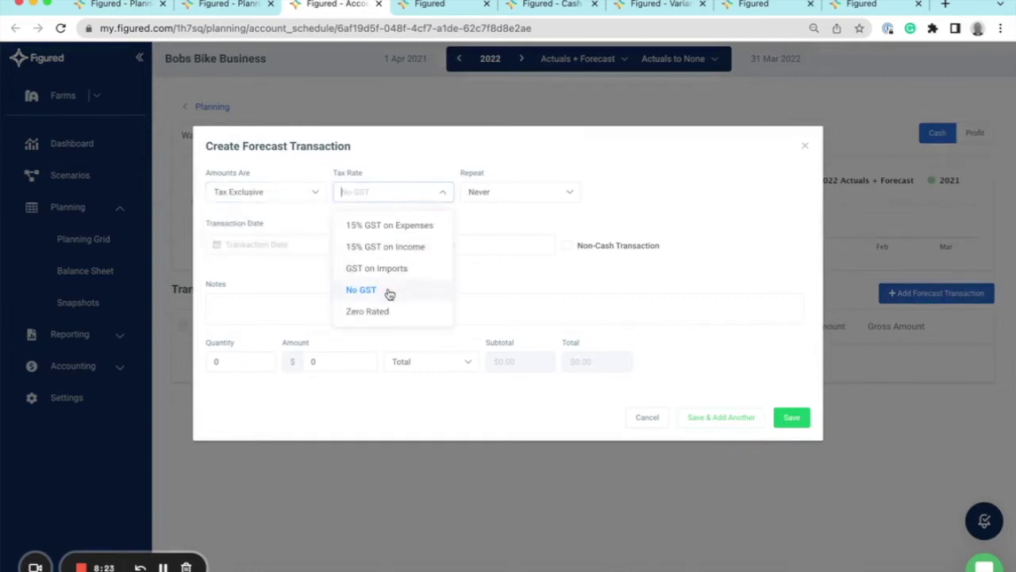
left_click(476, 171)
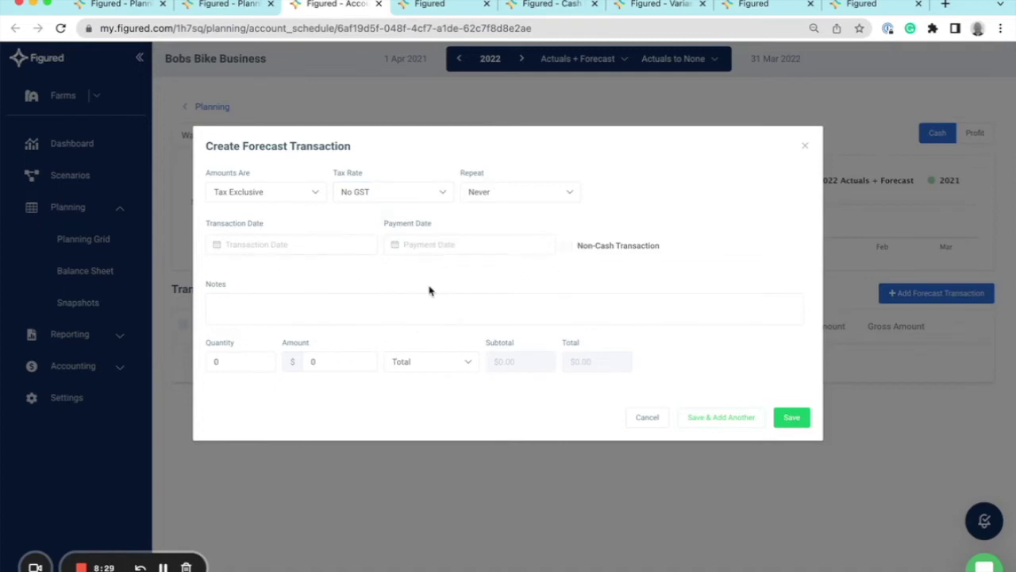
Set the forecast transaction's amount basis to per unit and its repeat frequency to Weekly
left_click(384, 305)
left_click(231, 363)
left_click(421, 364)
left_click(429, 414)
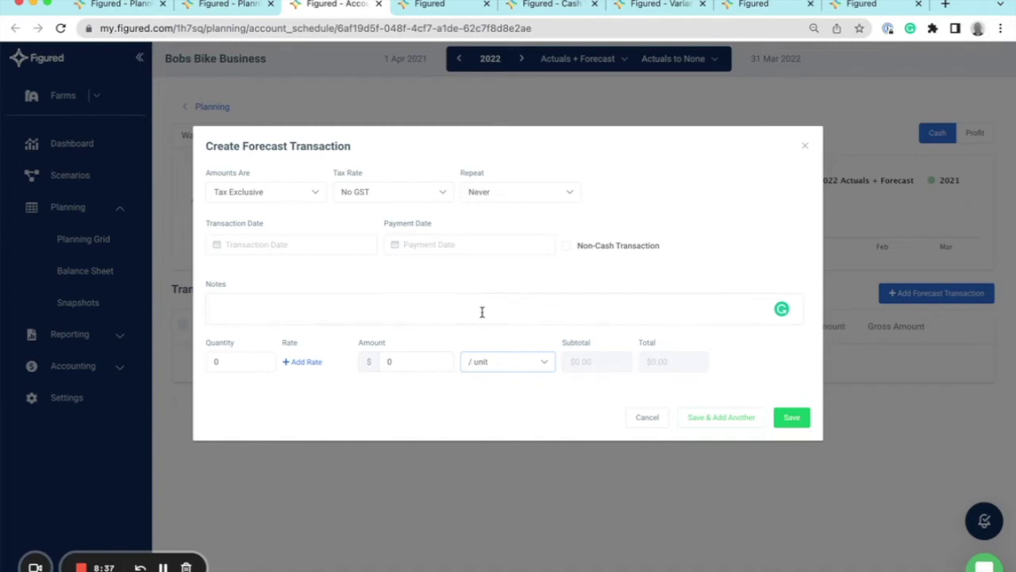
left_click(522, 194)
left_click(487, 246)
left_click(495, 195)
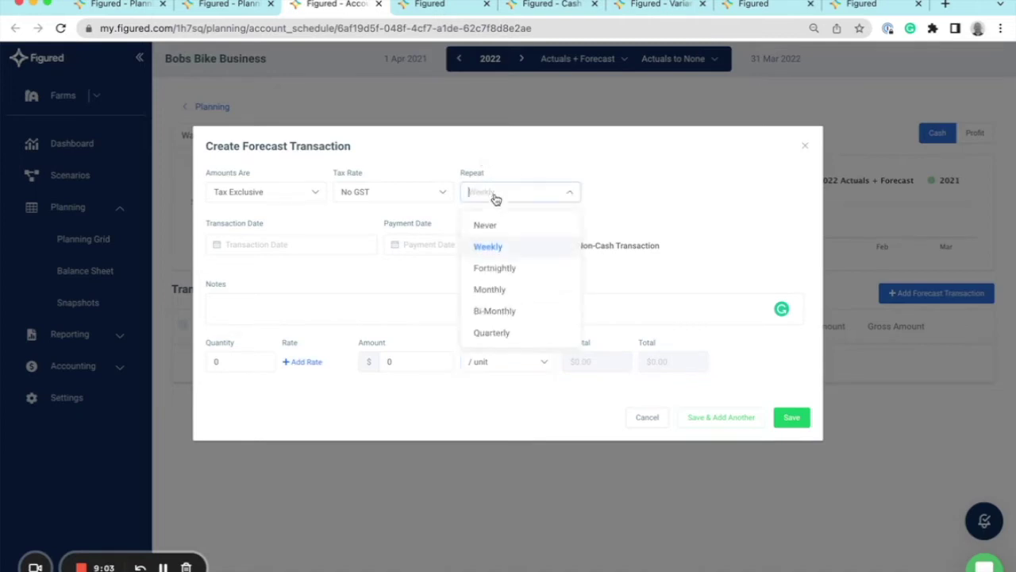
left_click(500, 250)
Set the forecast transaction's transaction and payment dates to 1 April 2021, and close the form without saving
left_click(309, 244)
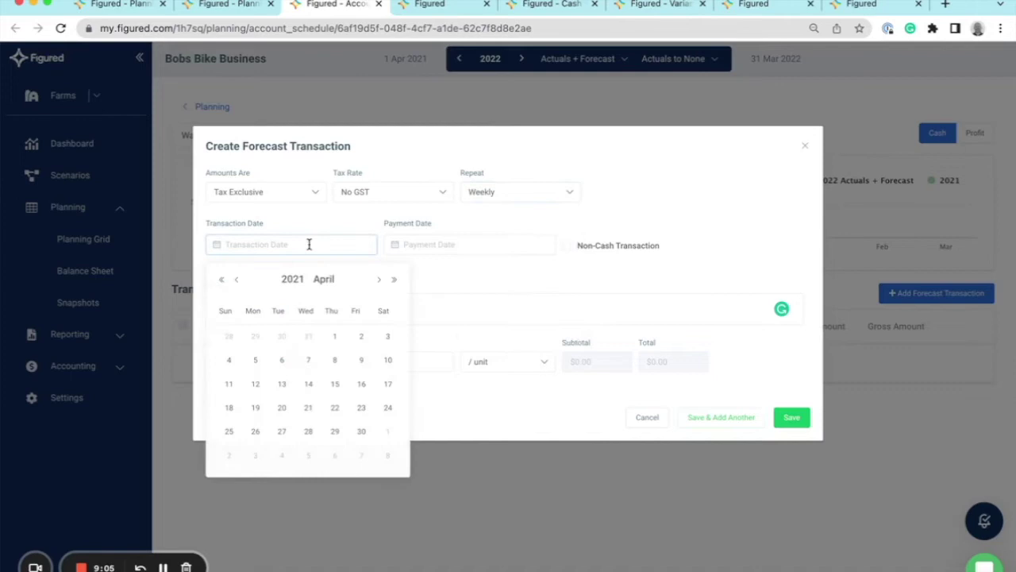
left_click(334, 337)
left_click(427, 245)
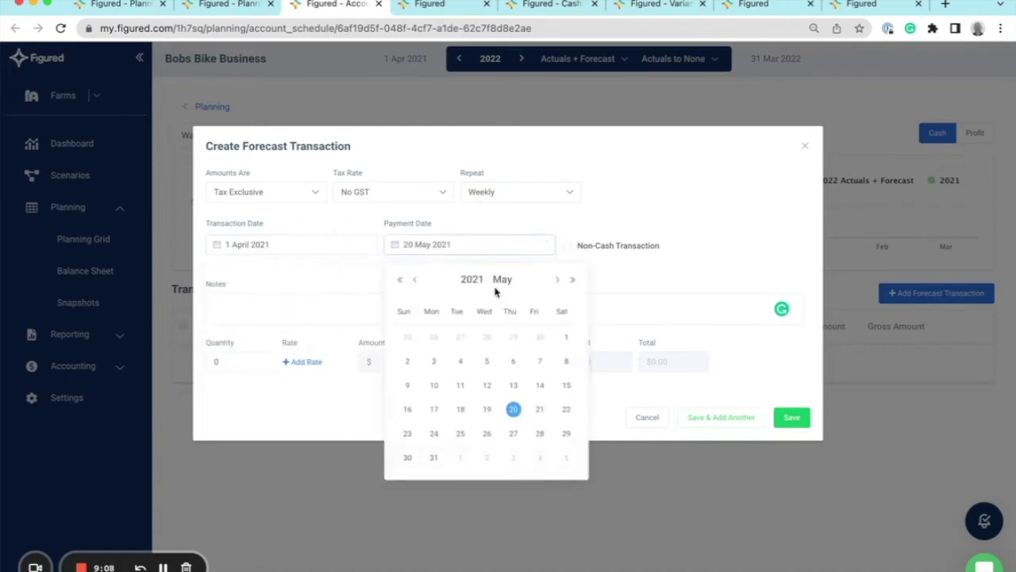
left_click(414, 280)
left_click(512, 338)
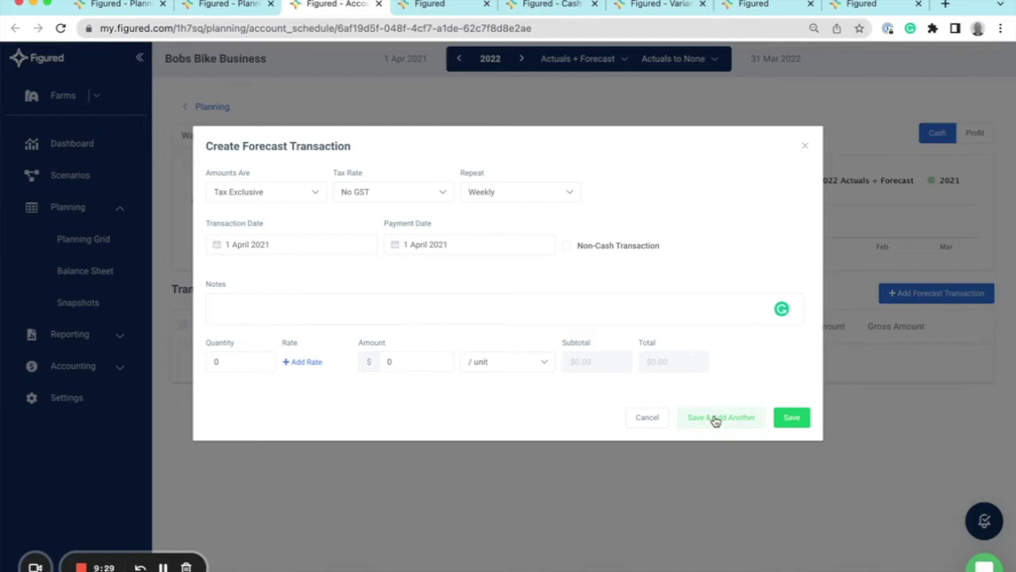
left_click(805, 146)
Return to the planning grid and start a snapshot of the 2022 season named Budget 2022
left_click(241, 6)
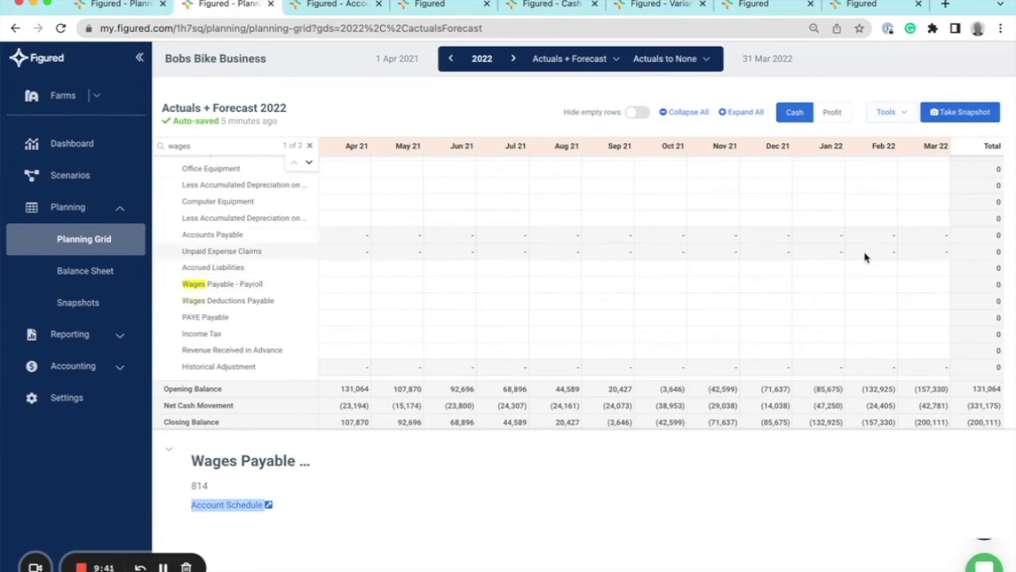
scroll(865, 256, "up", 2)
scroll(865, 257, "up", 5)
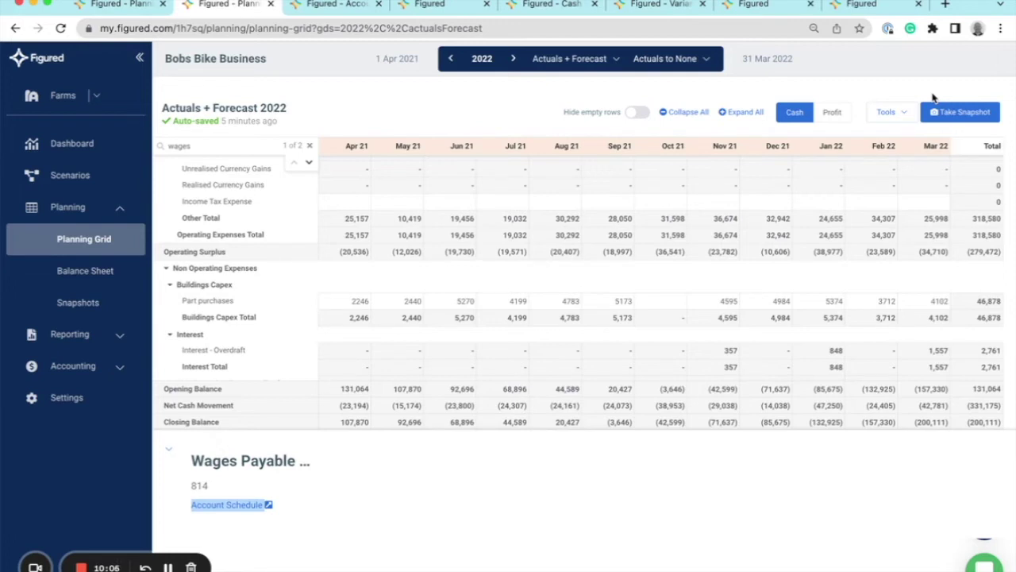
left_click(960, 118)
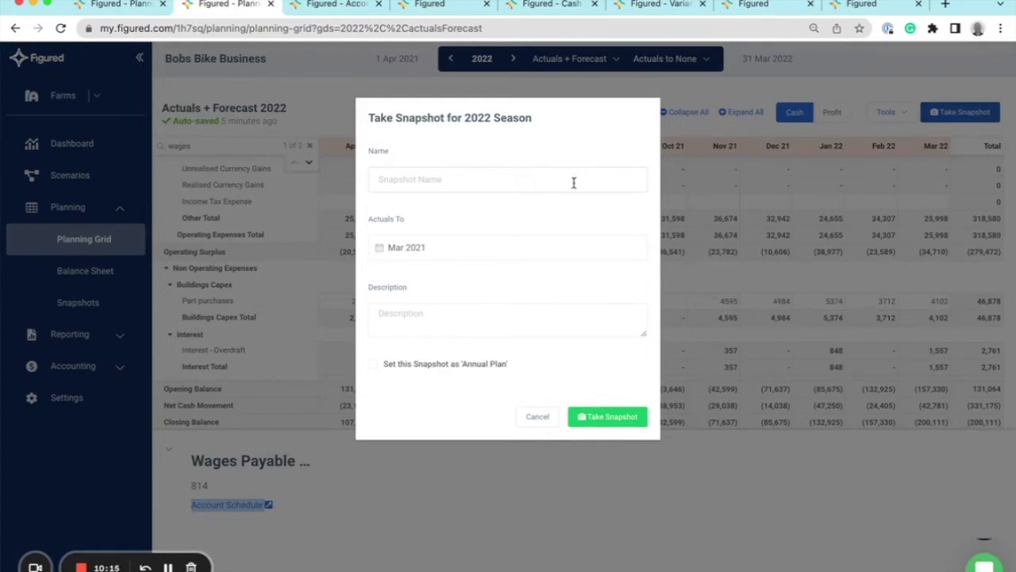
left_click(545, 176)
type("Budget ")
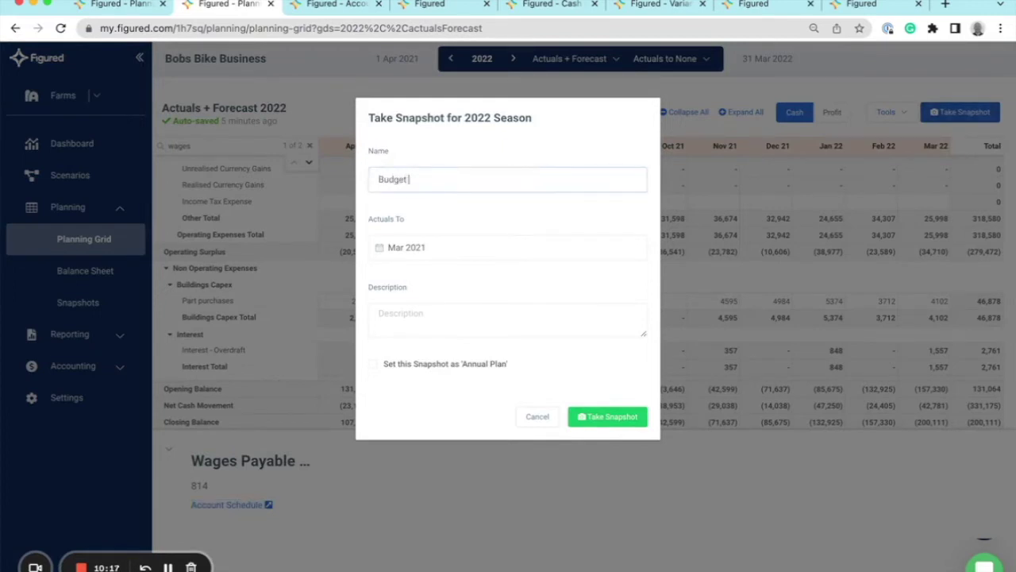
type("2023")
left_click(491, 313)
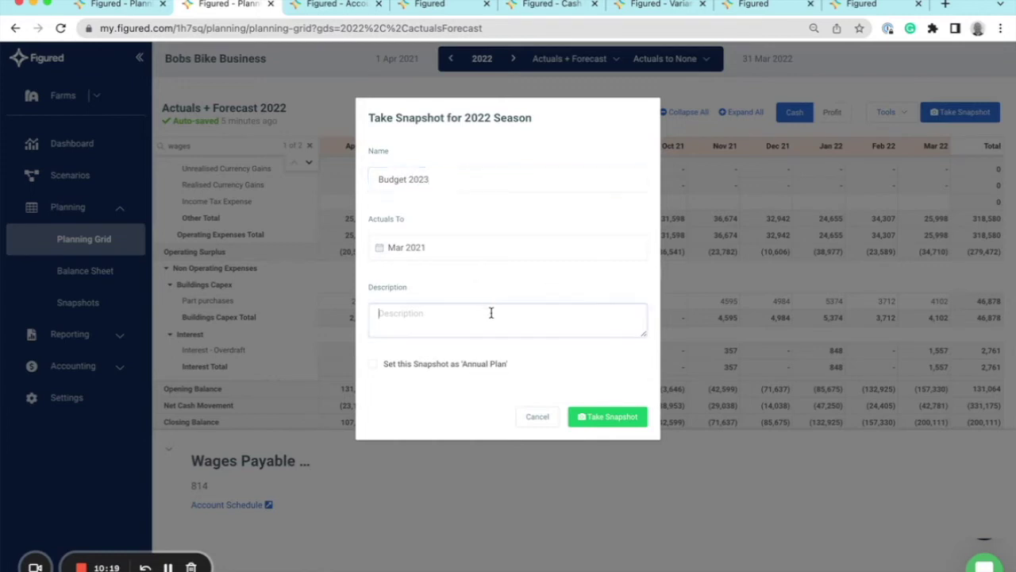
left_click(438, 168)
key("BackSpace")
type("2")
Set the Budget 2022 snapshot as the Annual Plan, leaving its description empty, and take the snapshot
left_click(411, 331)
left_click(371, 365)
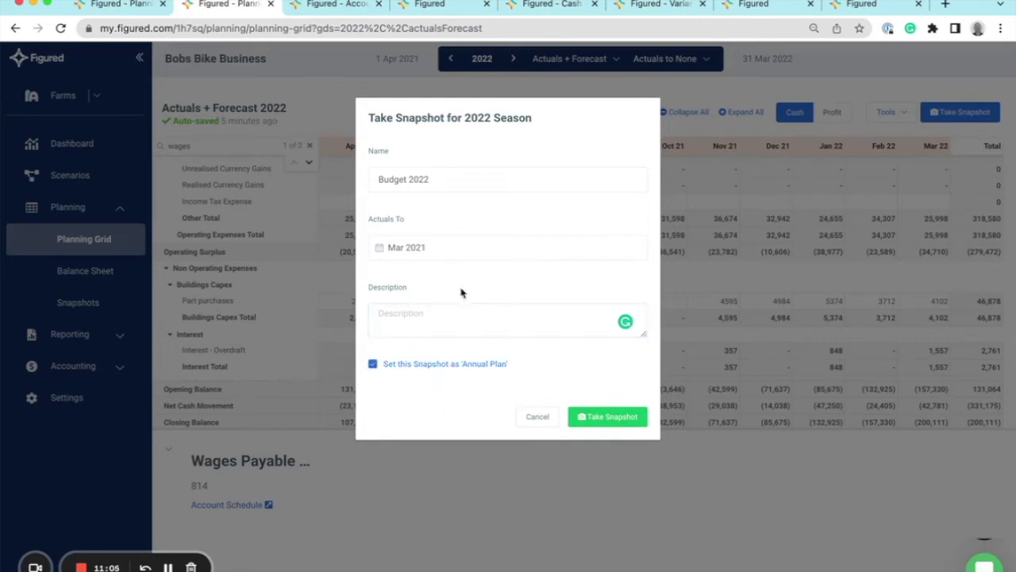
left_click(608, 421)
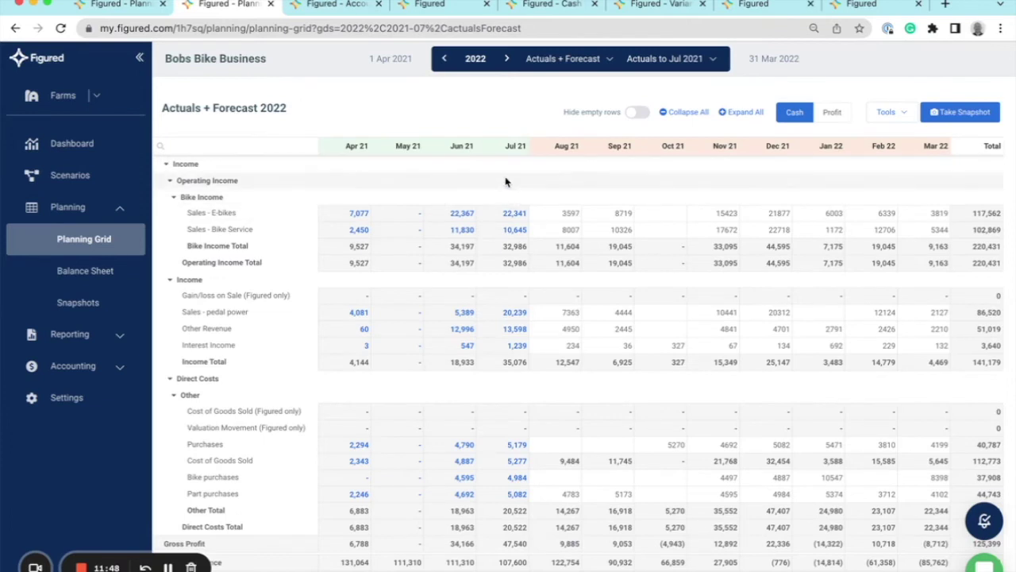
Start another snapshot of the 2022 season from the planning grid and name it Reforecast 2022
left_click(663, 231)
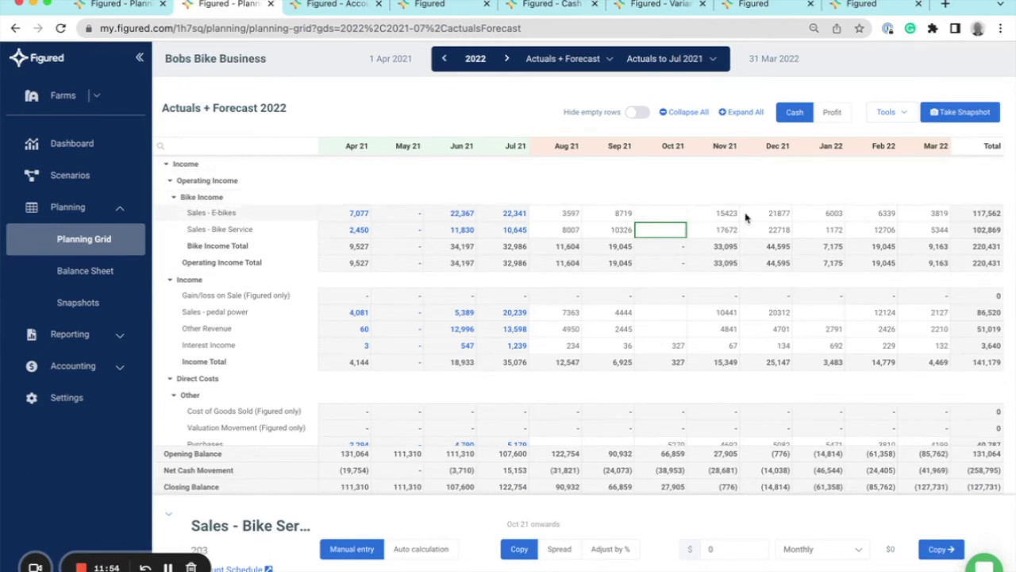
left_click(962, 112)
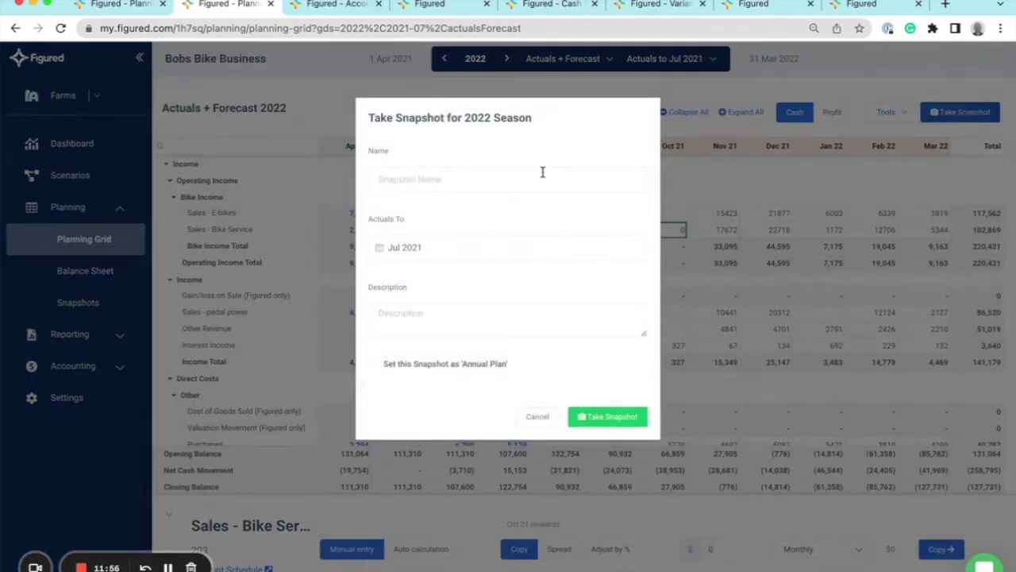
left_click(515, 180)
type("Reforecast")
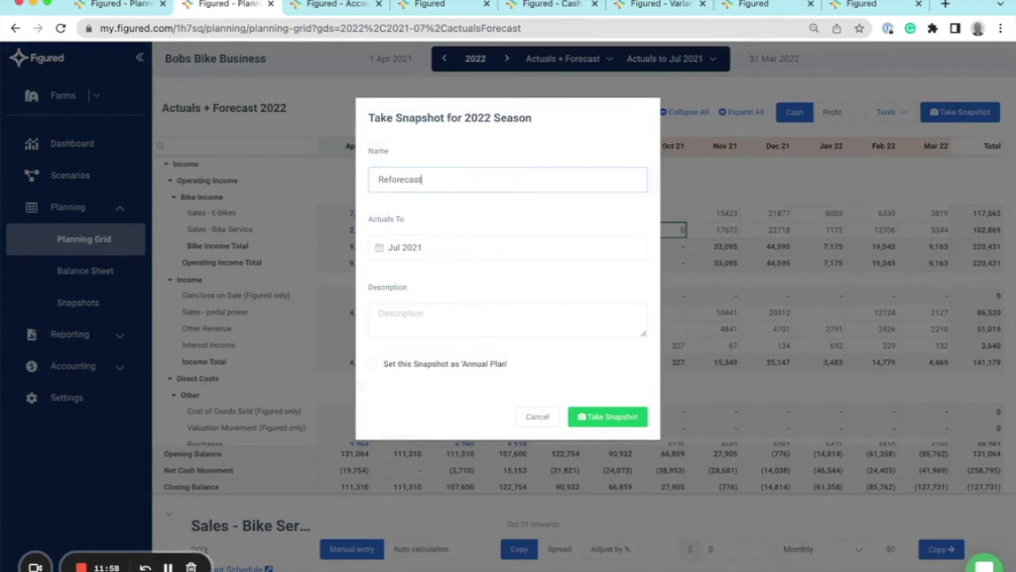
type(" 2023")
key("BackSpace")
type("2")
Describe the snapshot as "I am reforecasting because I overspent on bike parts" and take it without making it the Annual Plan
left_click(438, 314)
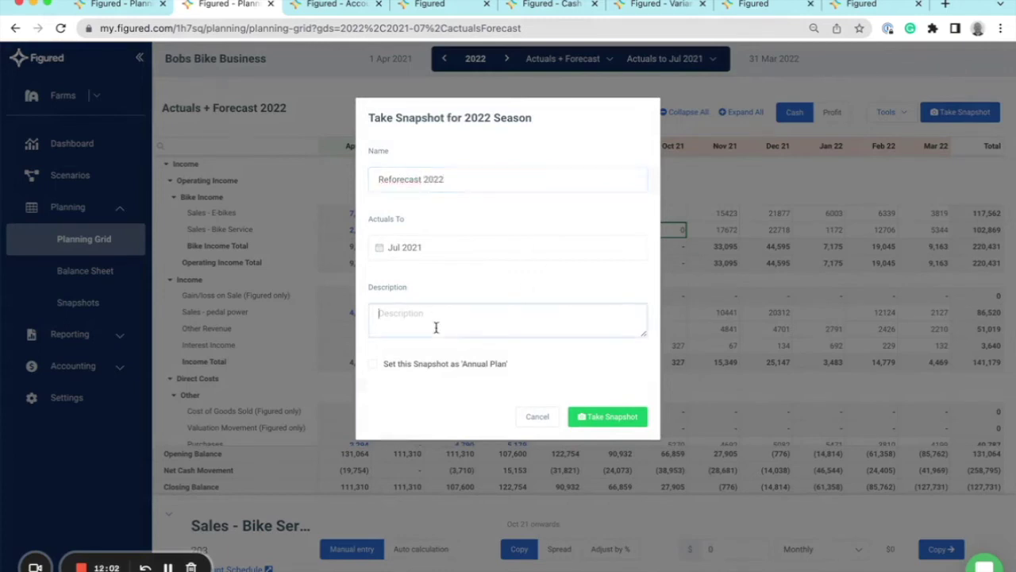
type("I am reforecasting because I overspent on bike par")
type("ts")
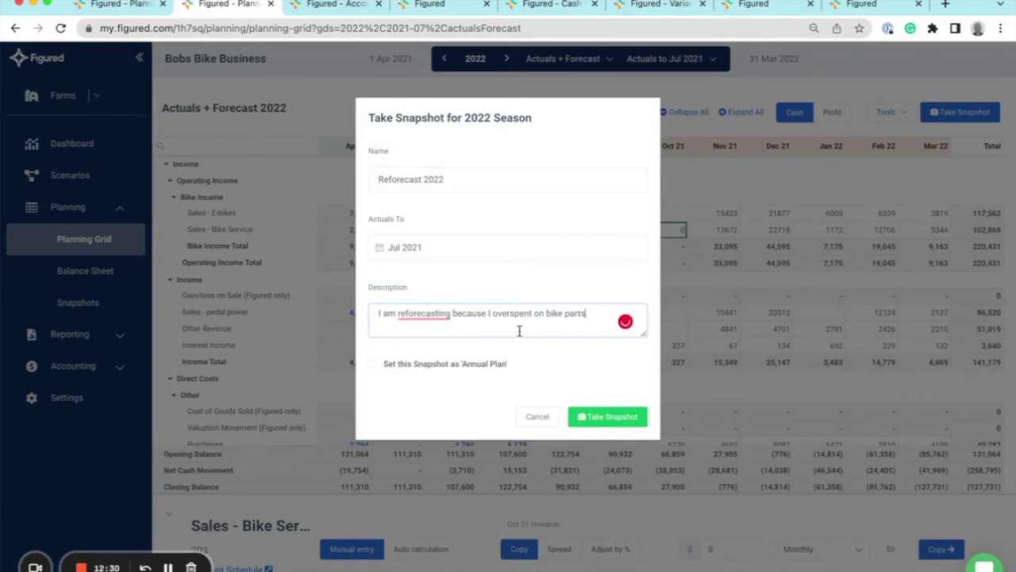
left_click(612, 418)
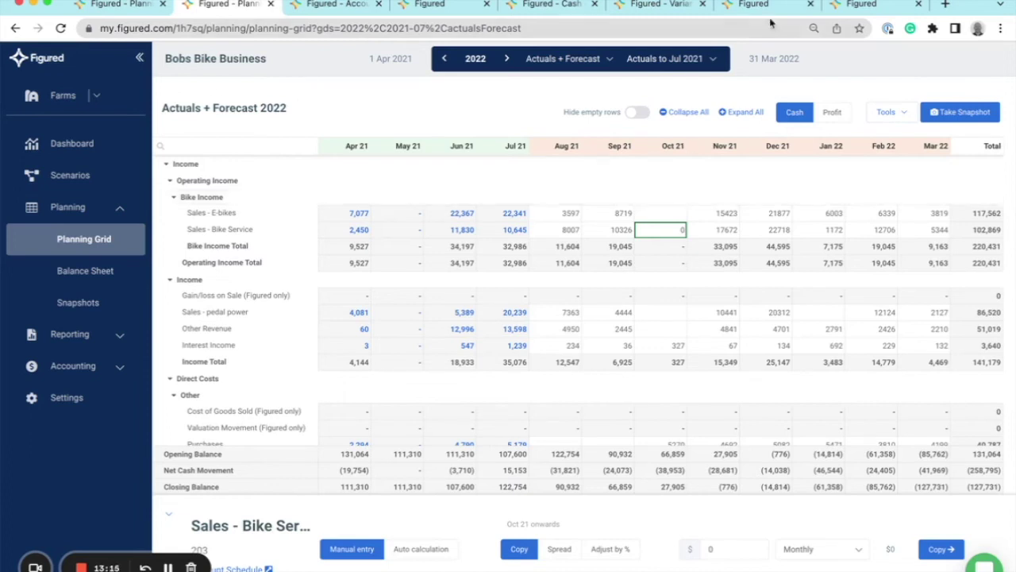
Look at the options for importing account transactions from a snapshot, and close the import form without importing
left_click(893, 112)
left_click(883, 169)
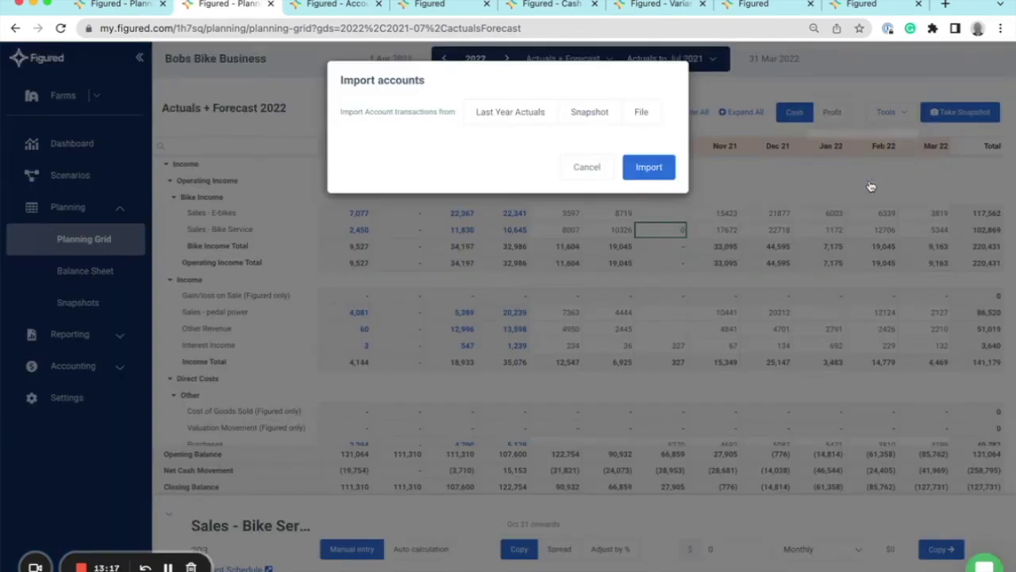
left_click(587, 114)
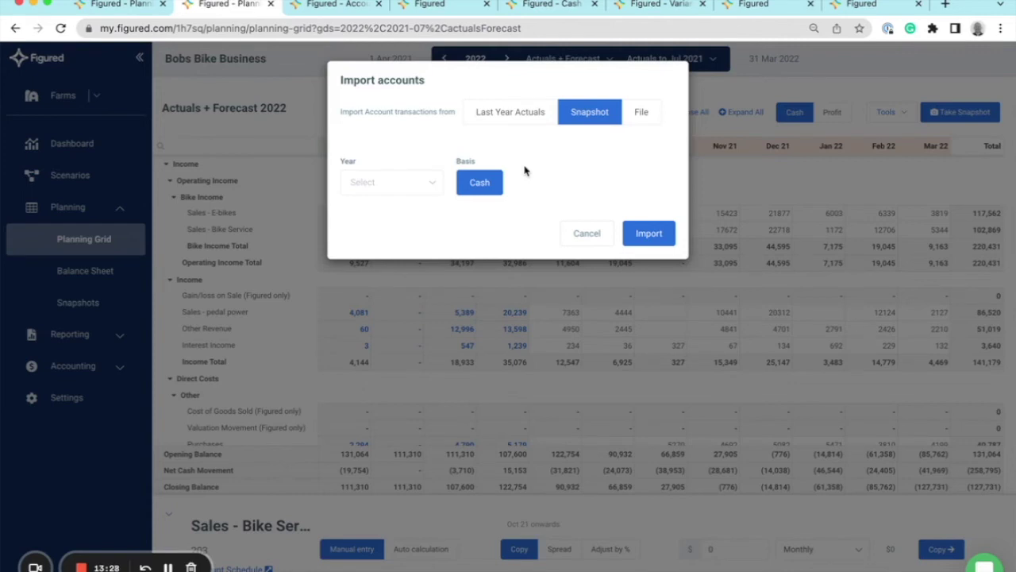
left_click(391, 182)
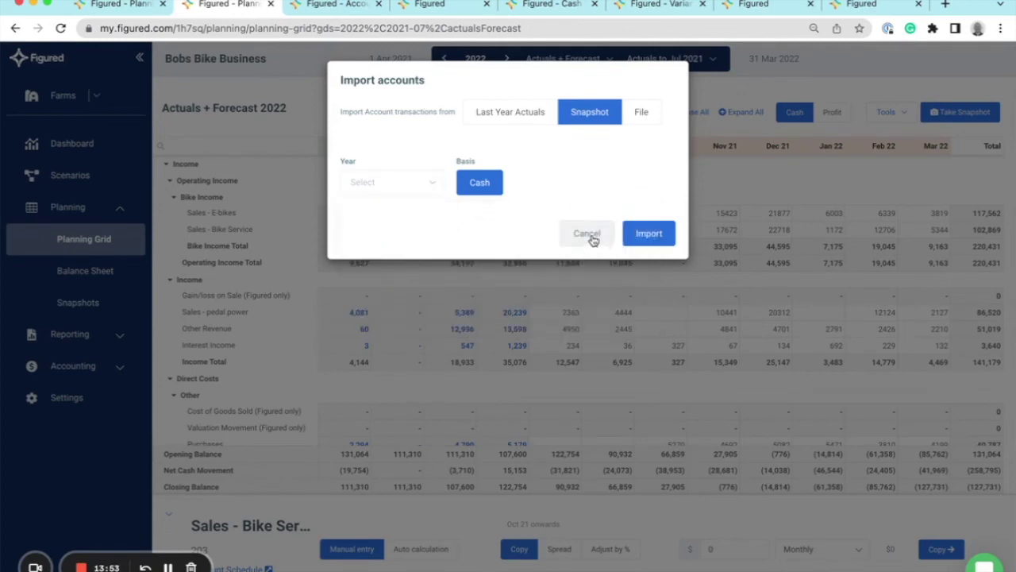
left_click(591, 235)
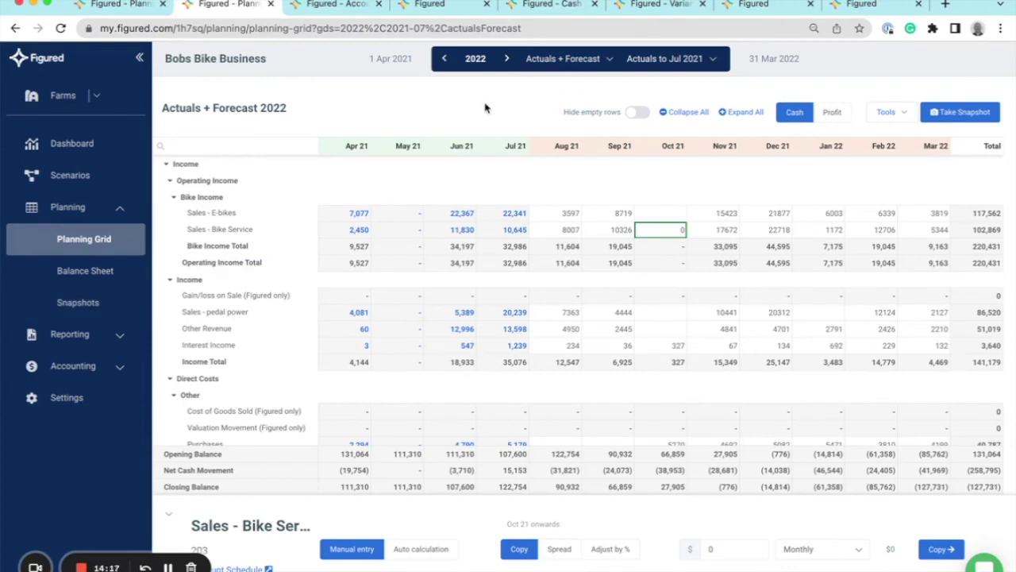
Switch to the Cash Flow report and view which 2022 snapshots it can show, keeping Actuals + Forecast
left_click(536, 8)
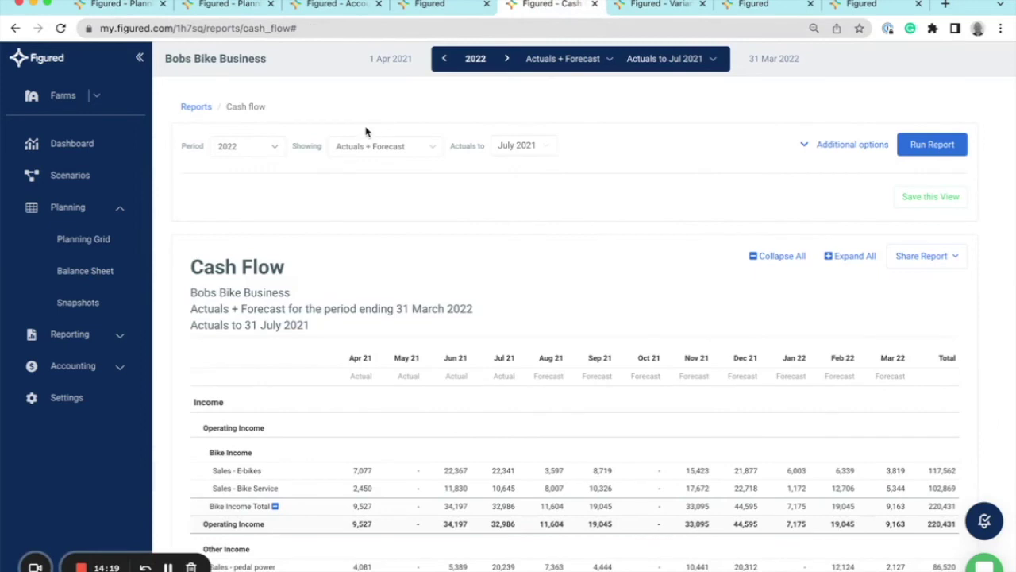
left_click(384, 146)
left_click(393, 230)
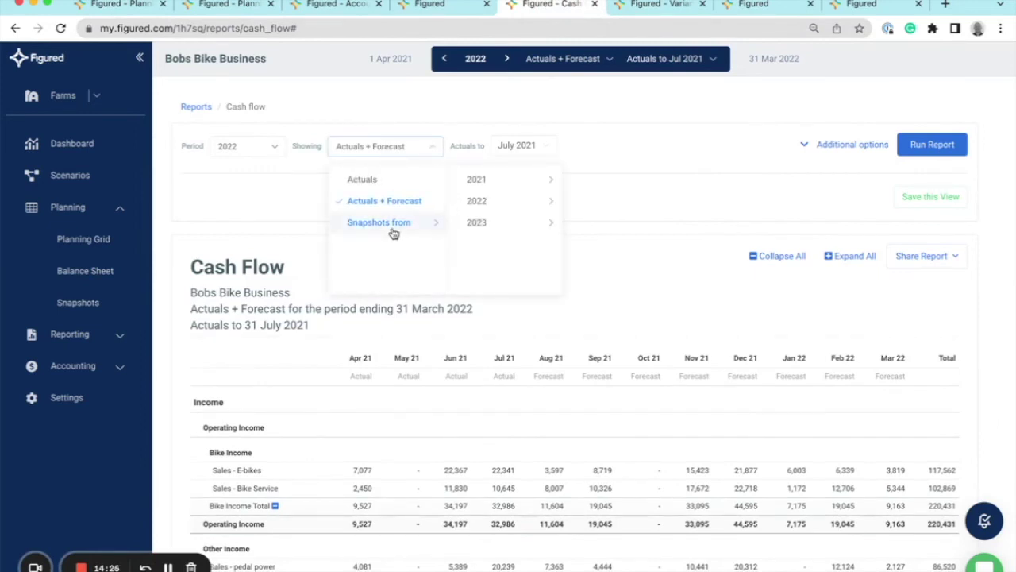
left_click(496, 203)
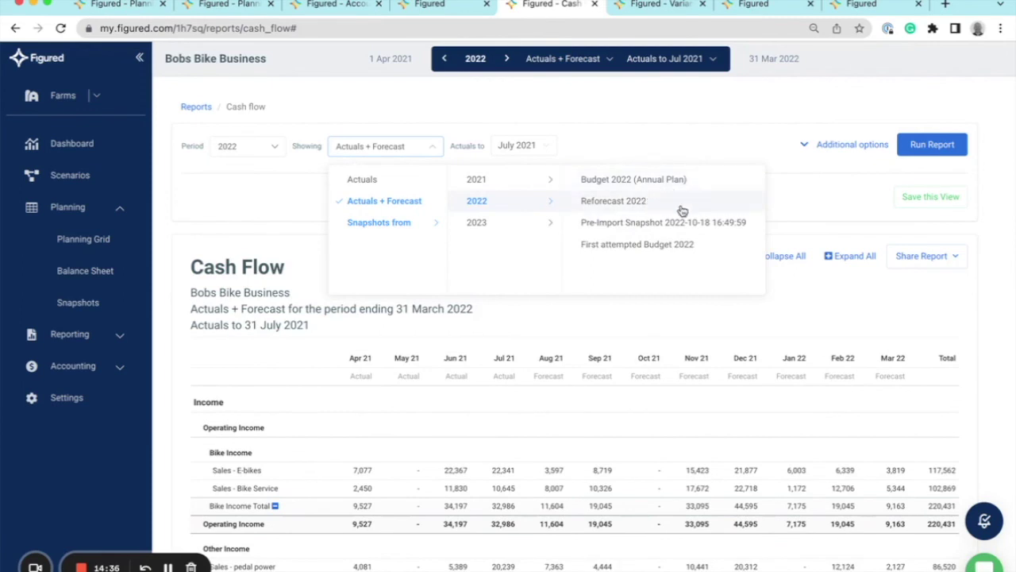
left_click(633, 144)
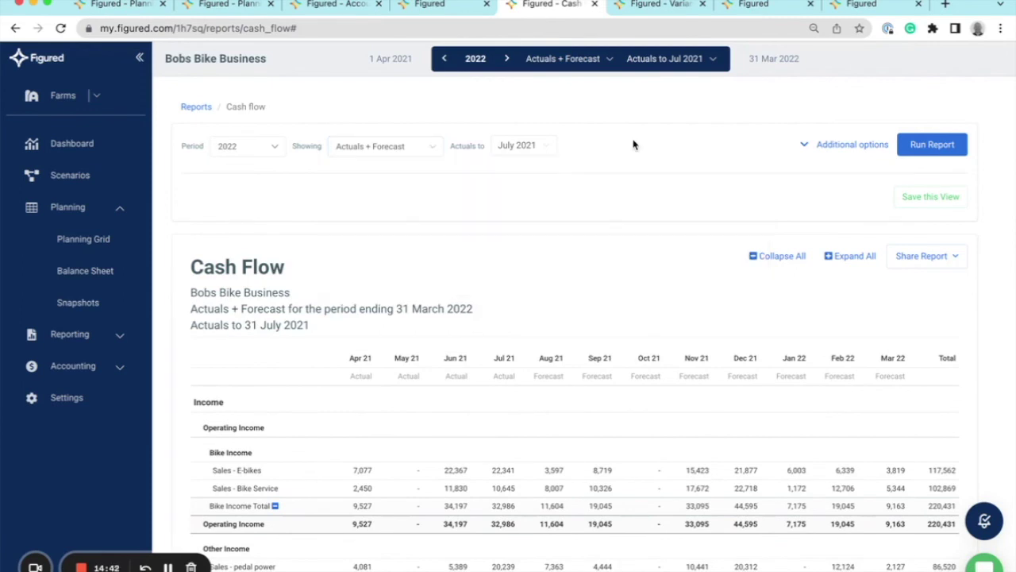
Expand the Cash Flow report's additional options and set the 2022 comparison to the Budget 2022 (Annual Plan) snapshot
left_click(832, 145)
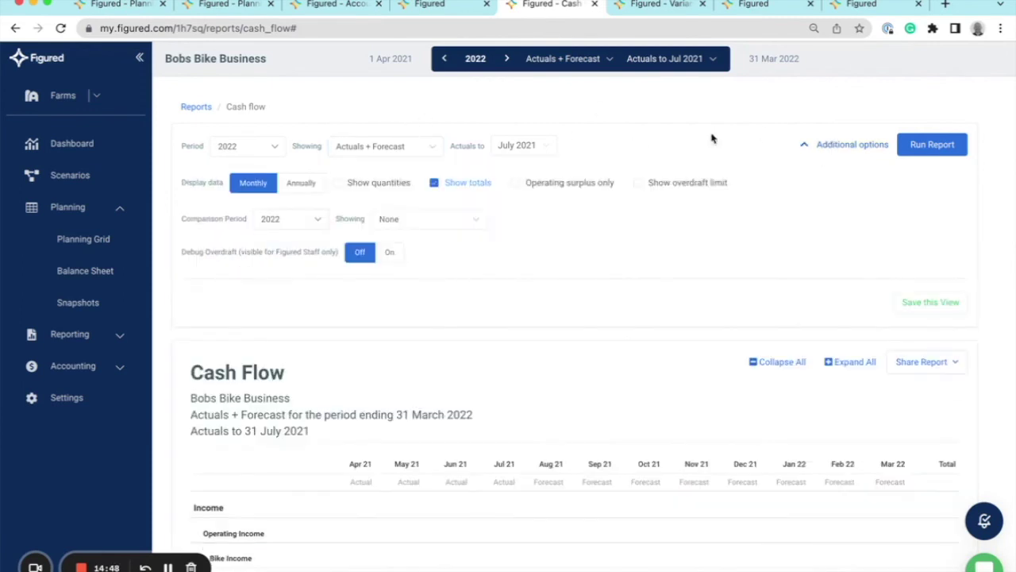
left_click(431, 222)
mouse_move(445, 274)
mouse_move(549, 280)
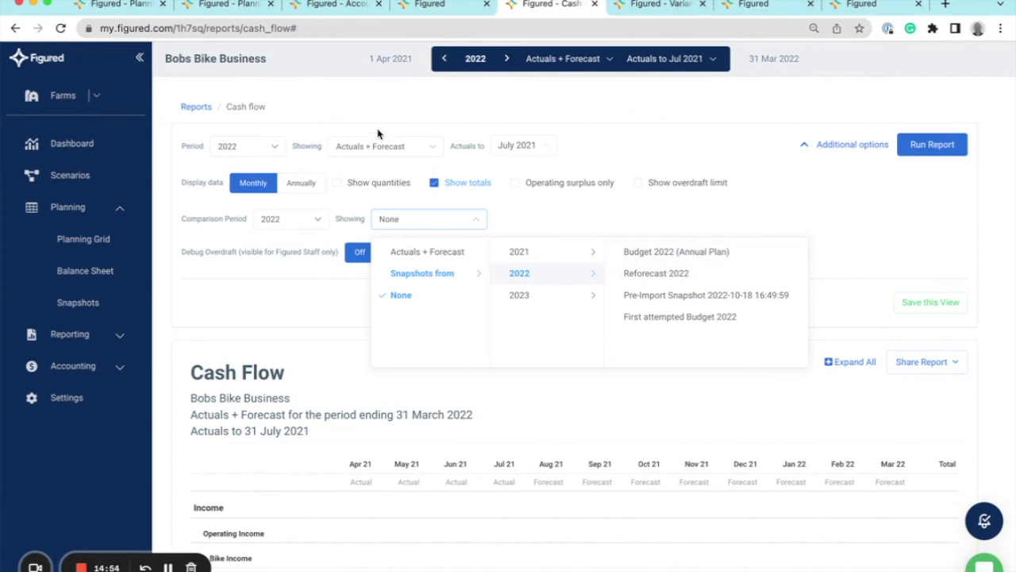
left_click(658, 254)
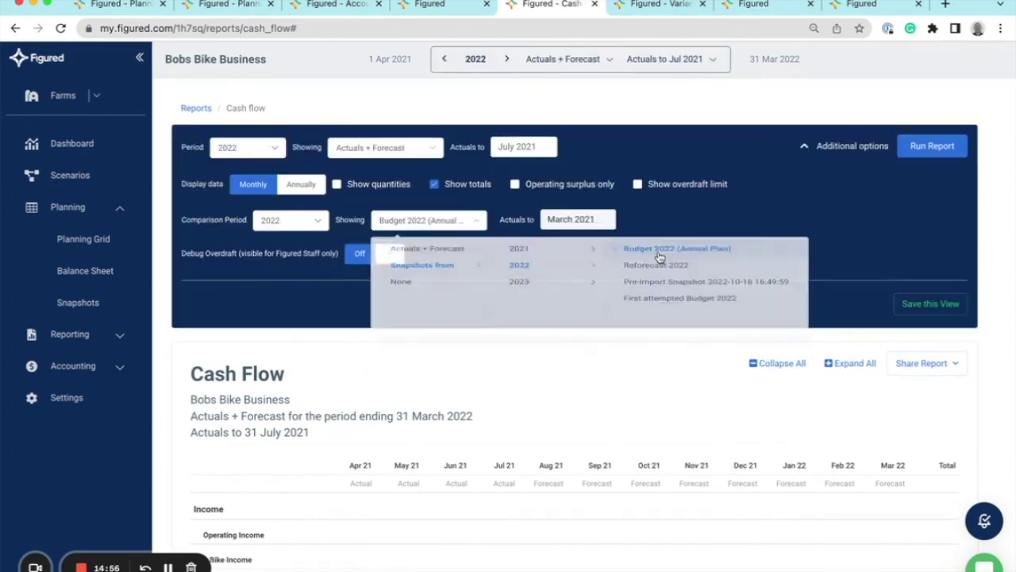
Switch to the Variance Report and view its comparison options and selectable 2022 snapshots, keeping Budget 2022 (Annual Plan)
left_click(651, 5)
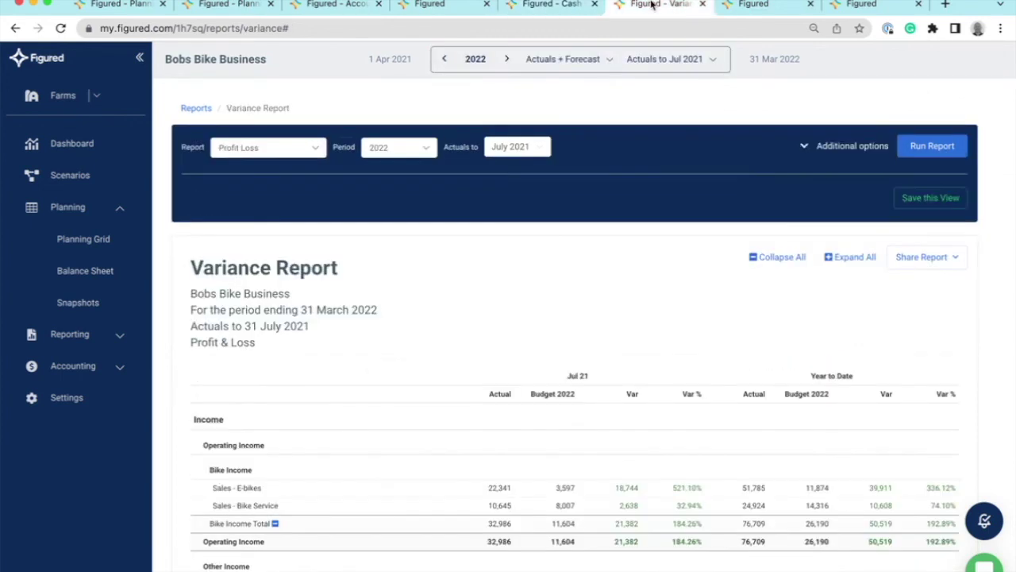
left_click(840, 151)
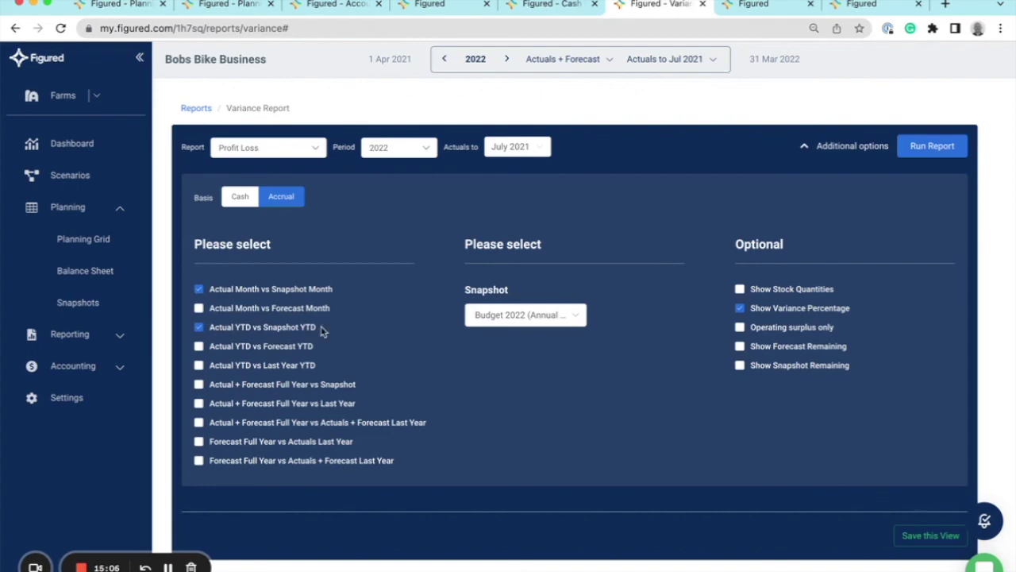
left_click(564, 315)
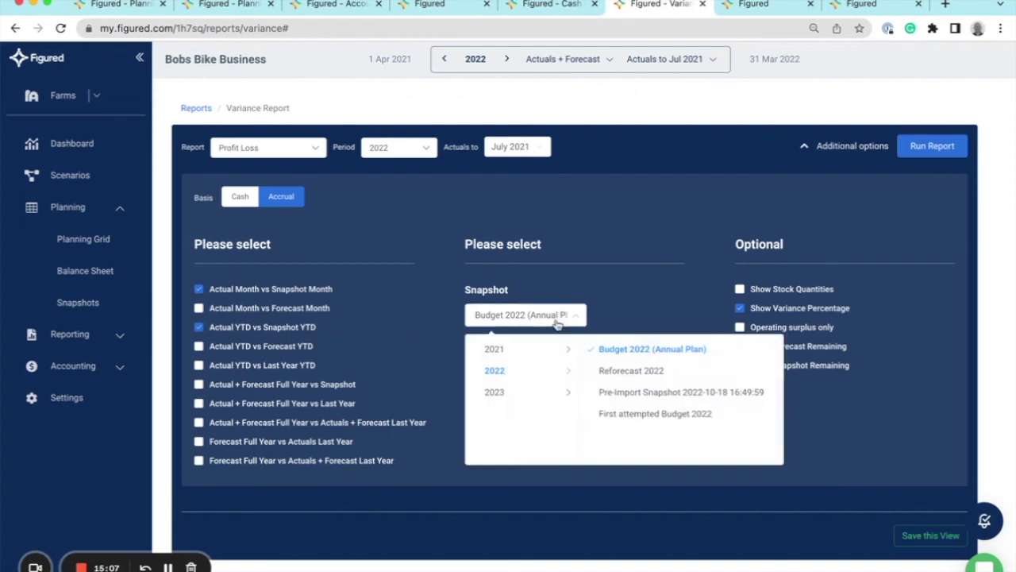
left_click(621, 332)
Examine the Profit & Loss variances against Budget 2022 from income through to net profit
scroll(626, 353, "down", 5)
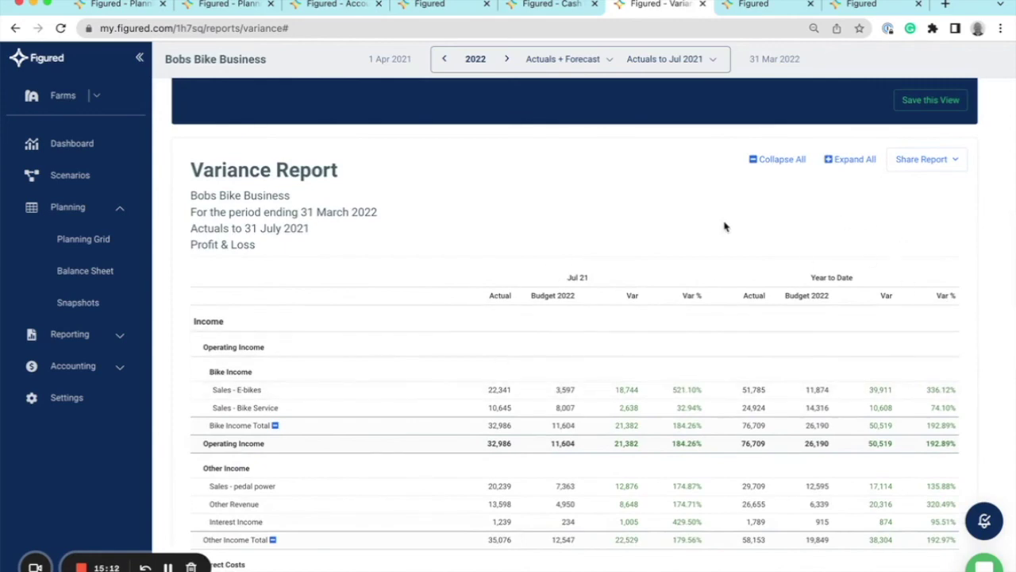
scroll(724, 228, "down", 10)
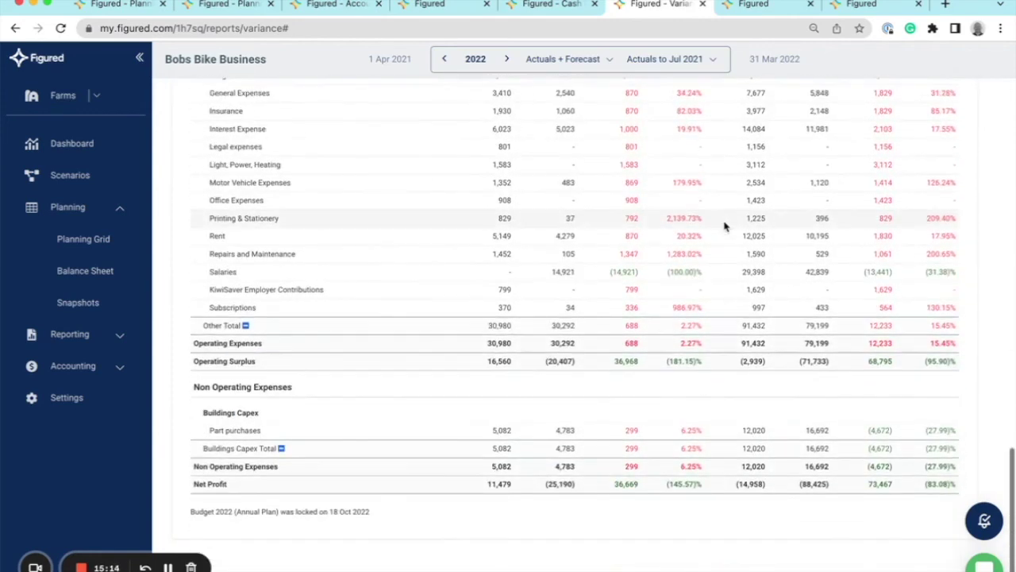
scroll(724, 228, "up", 15)
scroll(724, 228, "up", 2)
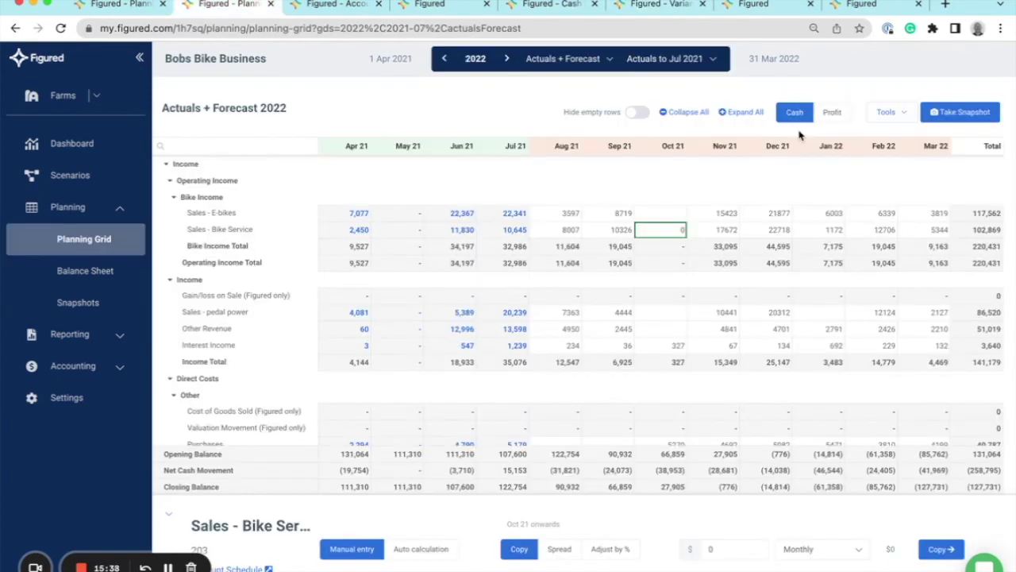
Return to the planning grid and open its list of tools
left_click(892, 113)
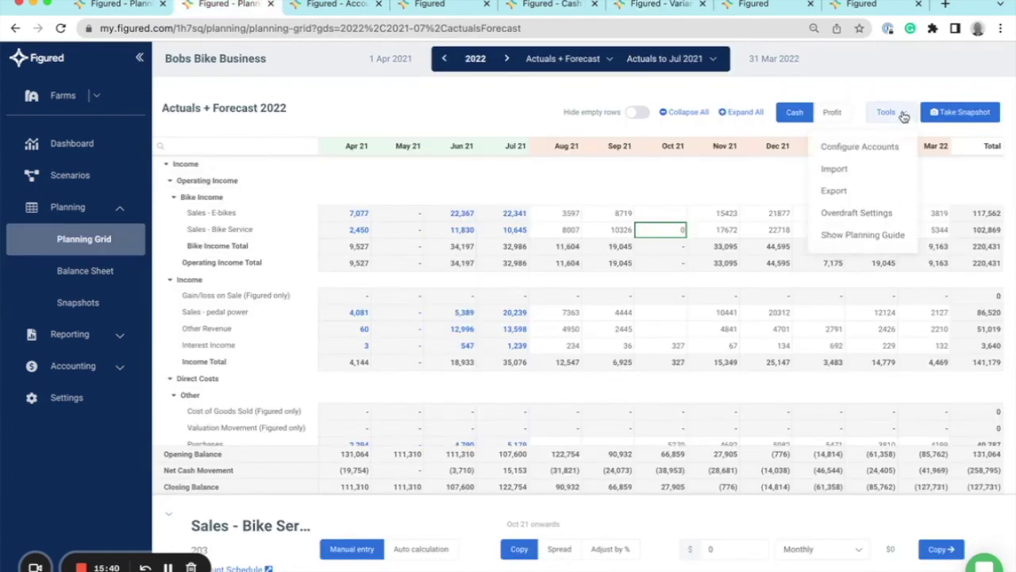